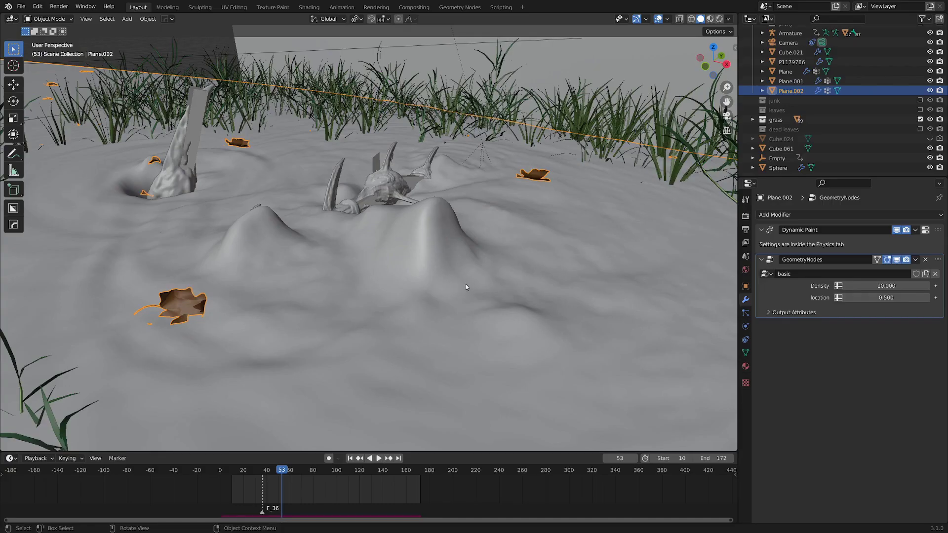
Step: Play the ripple simulation from frame 9 and stop it at frame 44
middle_click_drag(463, 290, 452, 288)
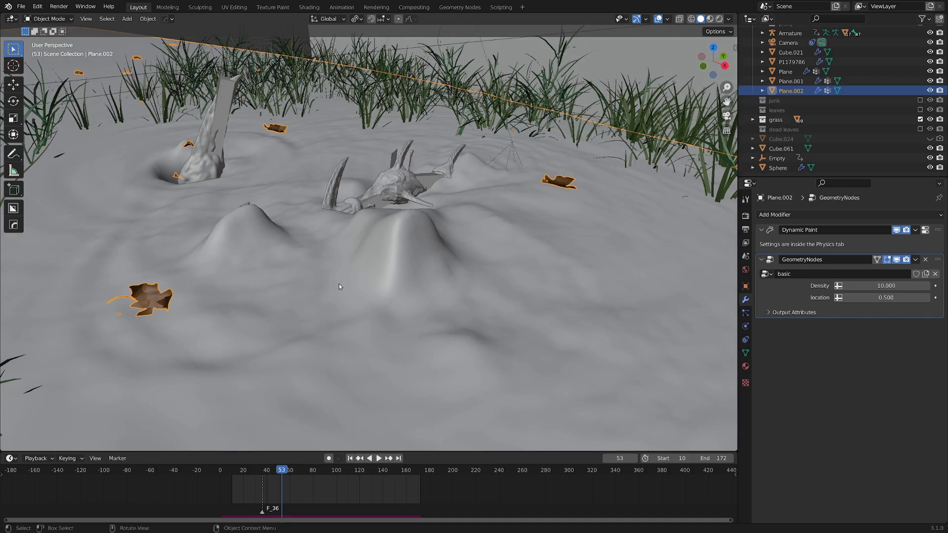
middle_click_drag(372, 291, 376, 330)
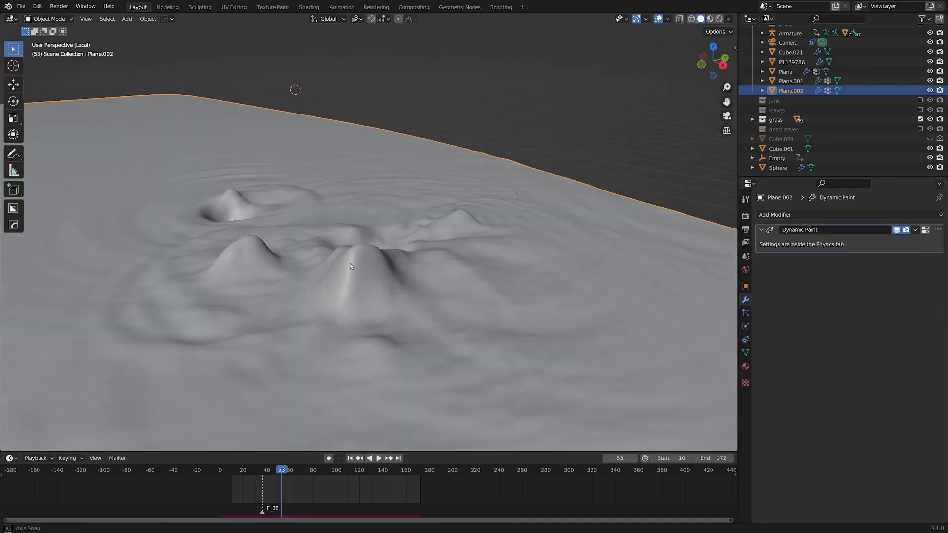
middle_click_drag(361, 261, 365, 263)
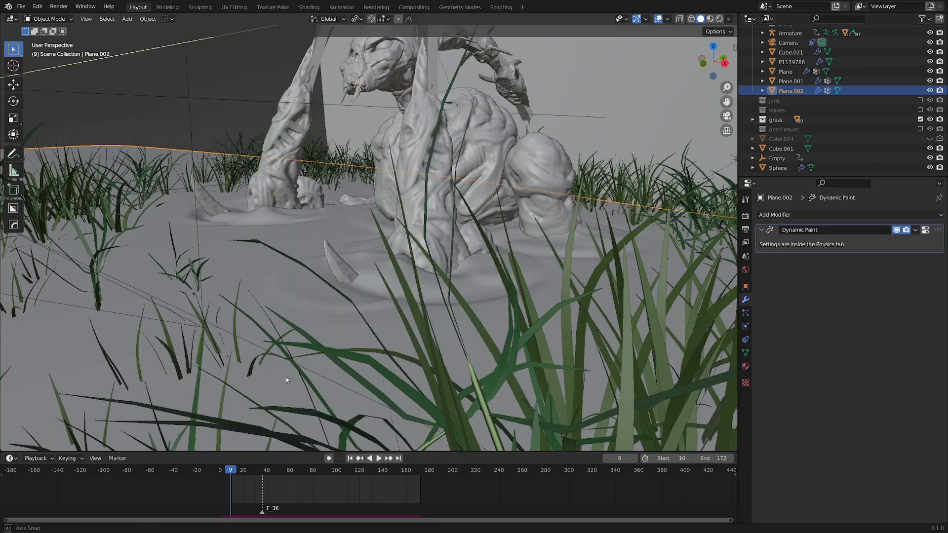
mouse_move(286, 377)
middle_mouse_down()
mouse_move(314, 378)
mouse_move(296, 385)
middle_mouse_up()
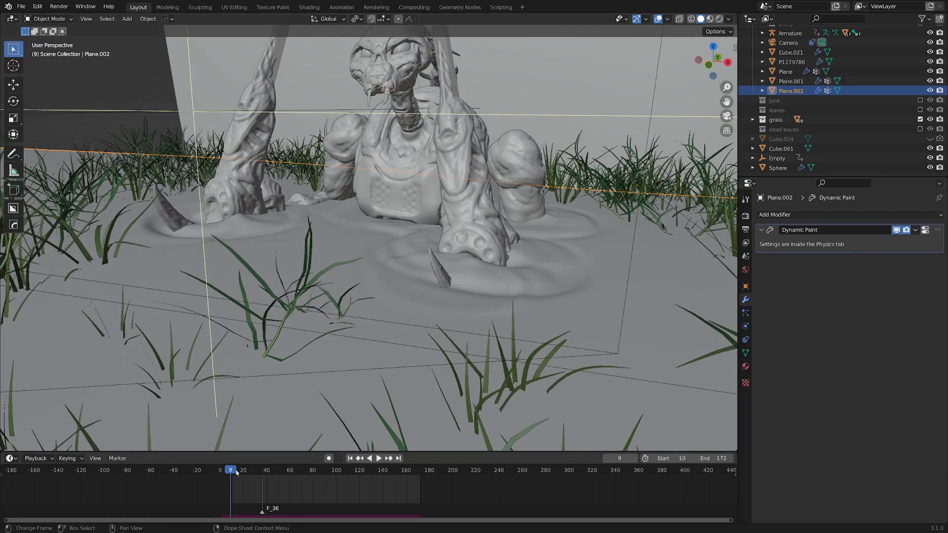
key("space")
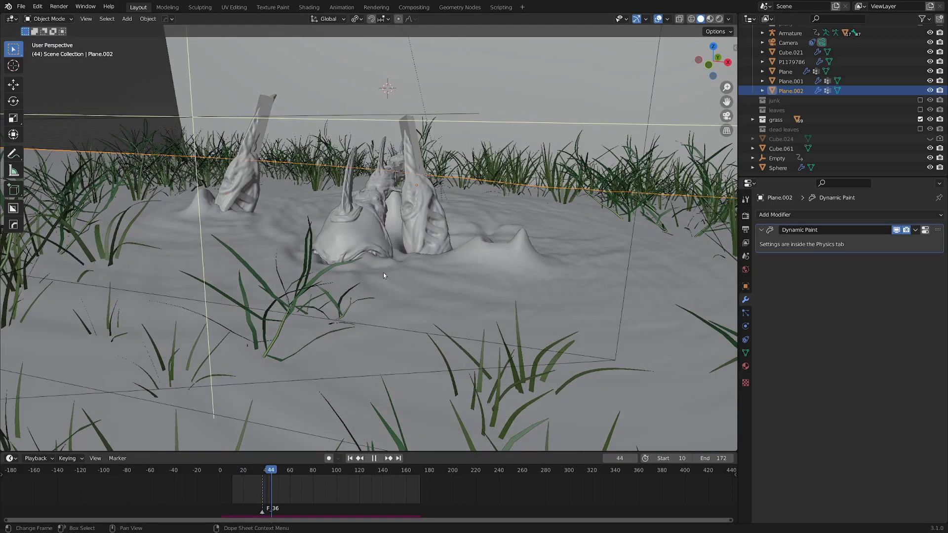
key("space")
Step: Isolate the rippling plane in Local view and enable the dead leaves collection
key("KP_Divide")
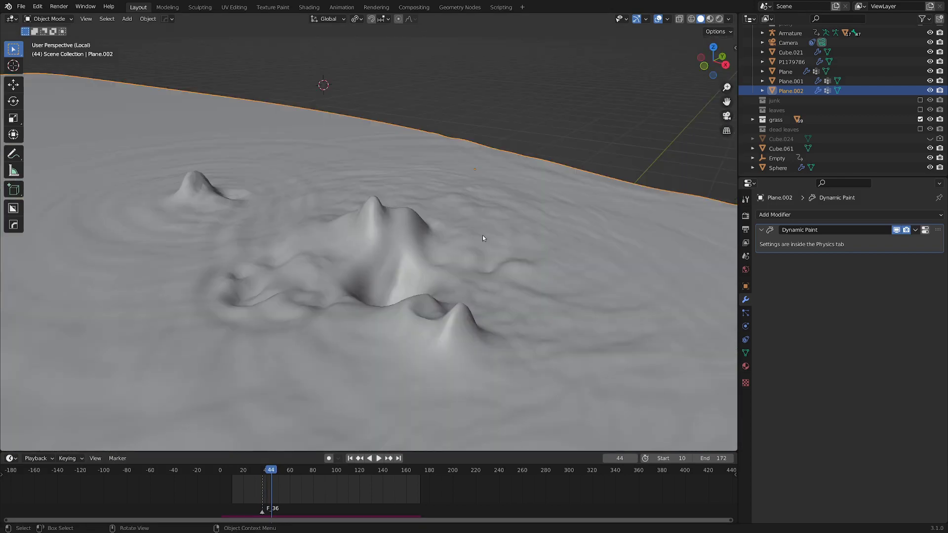
middle_click_drag(476, 238, 337, 261)
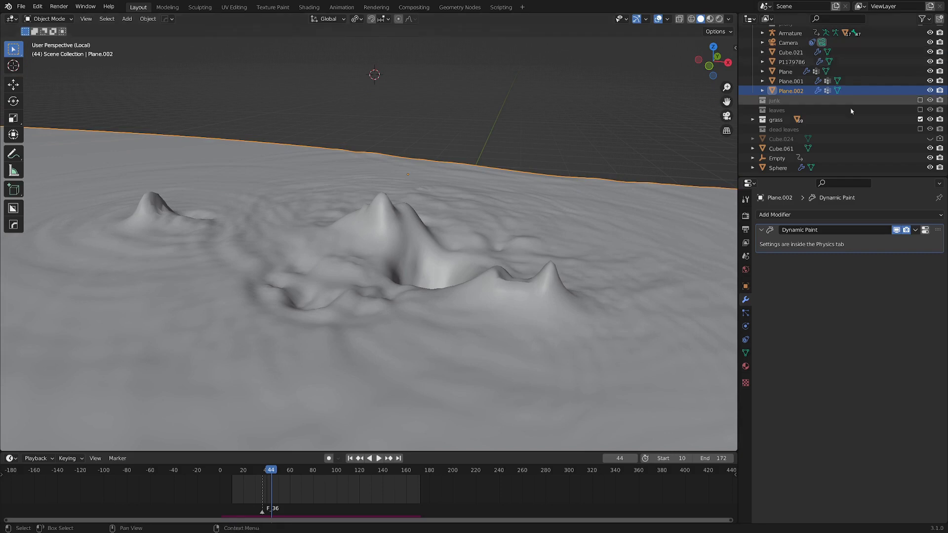
left_click(919, 130)
Step: Zoom in on the dead leaf objects, box-select them for a look, then deselect
middle_click_drag(599, 195, 436, 181)
scroll(432, 217, "up", 8)
left_click(337, 303)
middle_click_drag(337, 304, 366, 326)
middle_click_drag(366, 326, 387, 292, "shift")
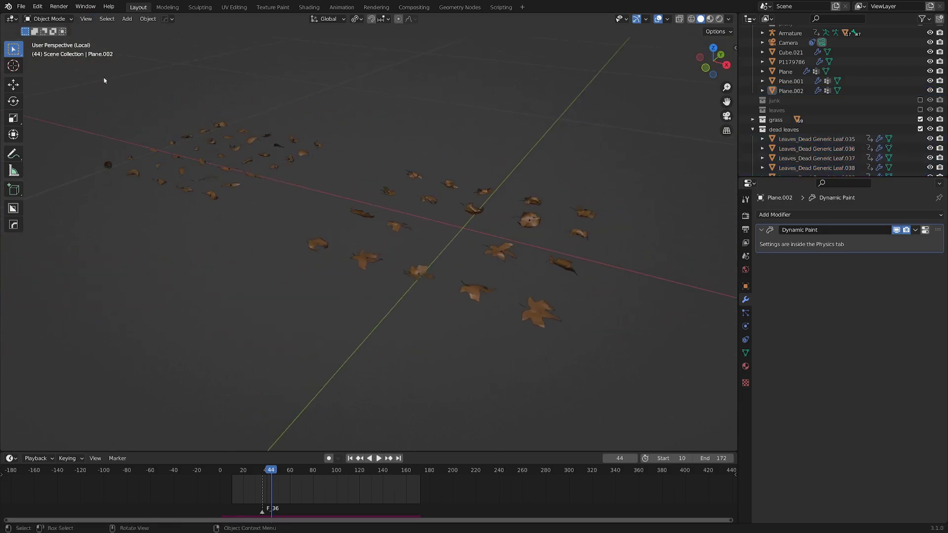
left_click_drag(97, 114, 613, 368)
scroll(355, 212, "down", 2)
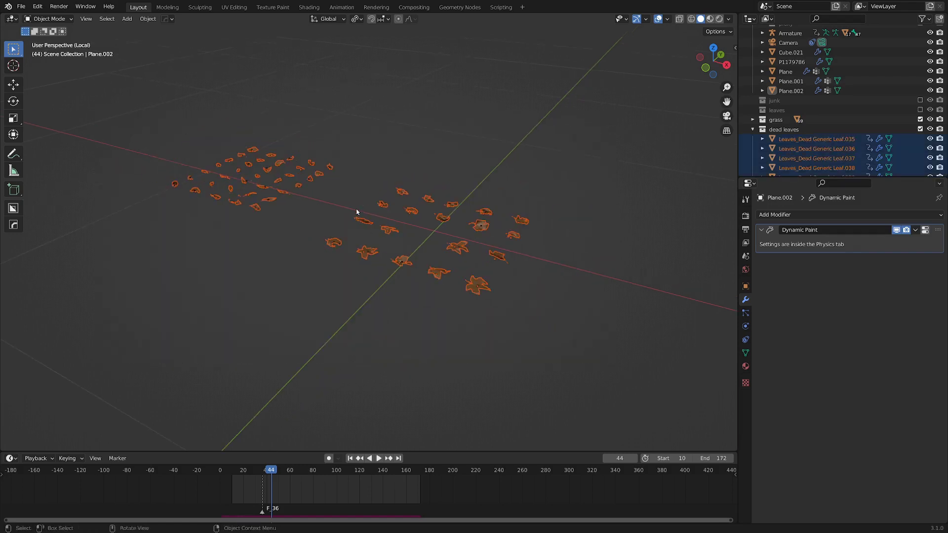
left_click(337, 217)
scroll(337, 217, "down", 3)
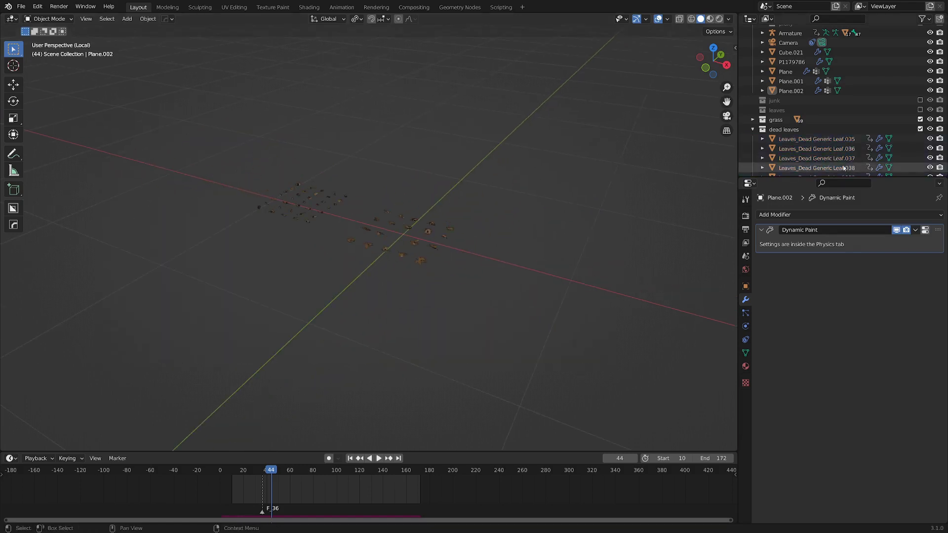
Step: Exclude the dead leaves collection and select the rippling plane Plane.002
left_click(919, 129)
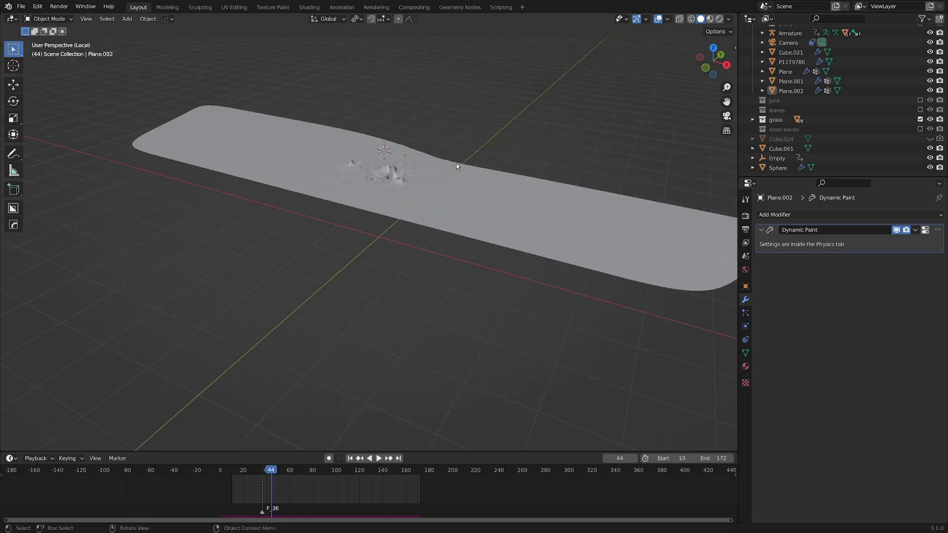
scroll(366, 280, "up", 5)
middle_click_drag(365, 280, 367, 253)
left_click(371, 239)
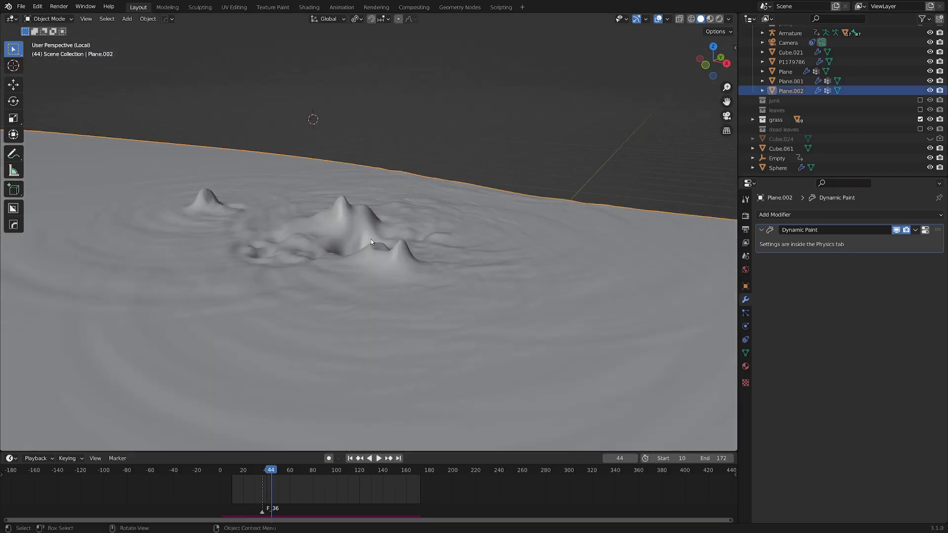
Step: Put Plane.002 in Weight Paint mode, show its vertex groups, and inspect the leafs weights
key("ctrl+Tab")
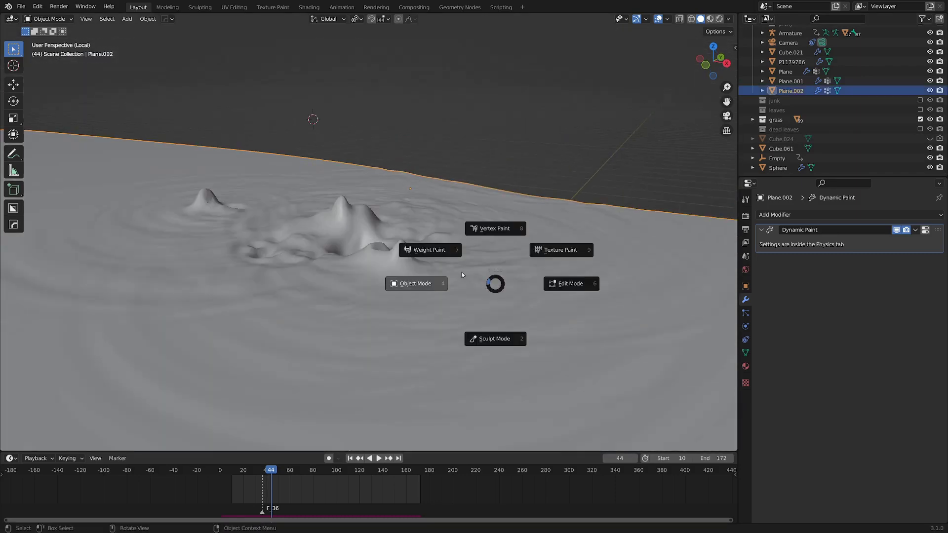
left_click(418, 249)
scroll(406, 246, "down", 3)
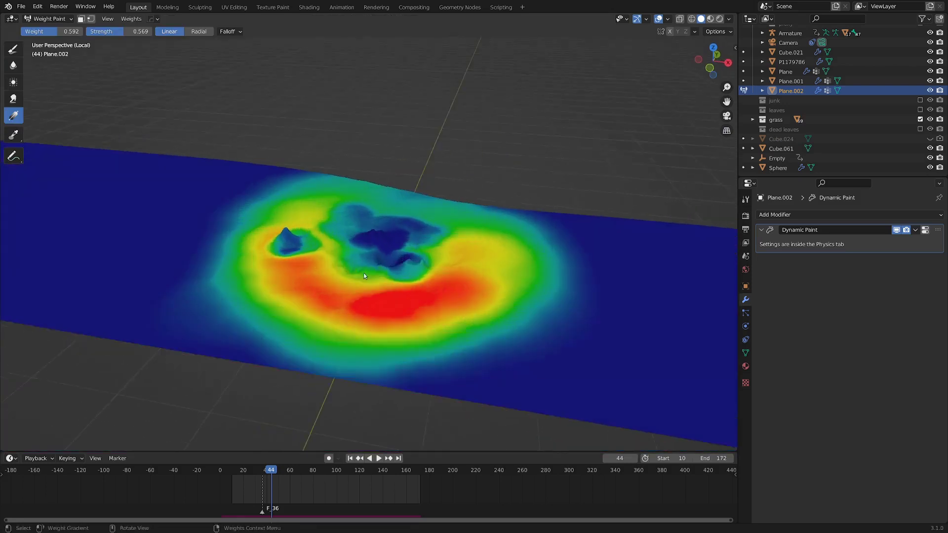
scroll(363, 272, "up", 6)
left_click(746, 352)
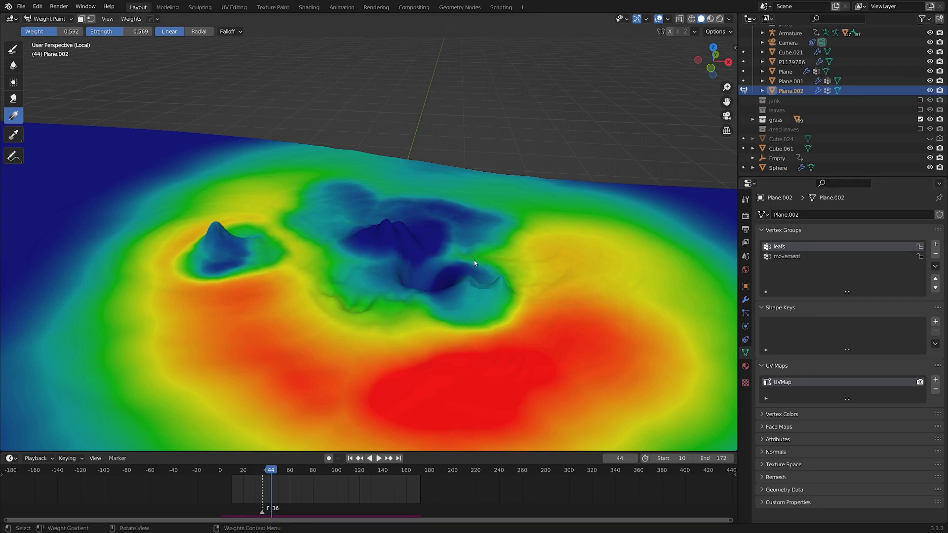
middle_click_drag(474, 267, 427, 292)
middle_click_drag(441, 337, 521, 394)
middle_click_drag(429, 380, 486, 319)
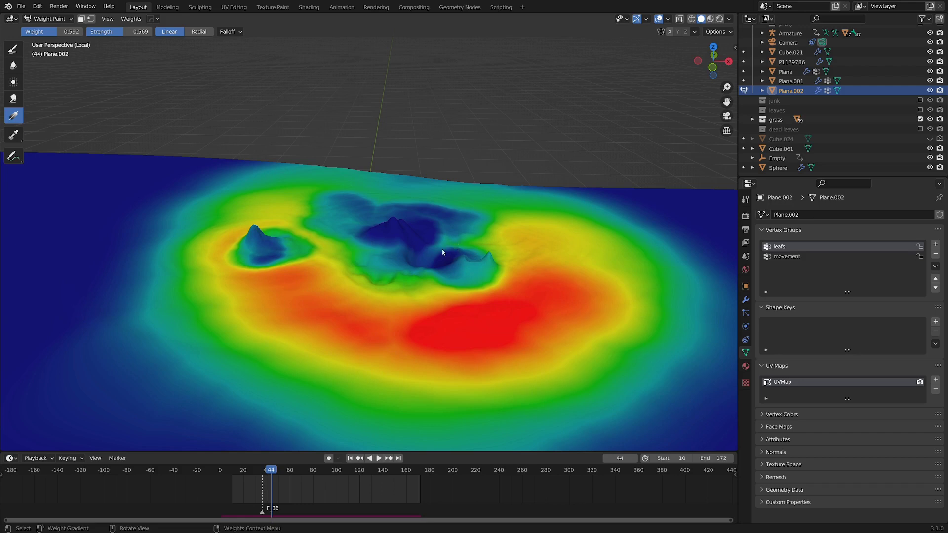
middle_click_drag(443, 253, 157, 186)
Step: Pick the Draw brush and its blend presets, return to Object Mode, and split the viewport
left_click(12, 48)
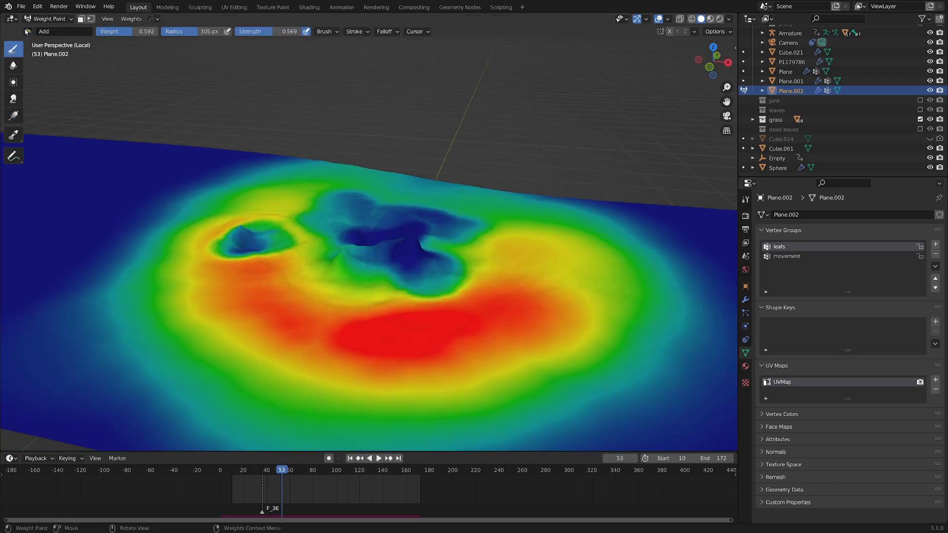
left_click(27, 31)
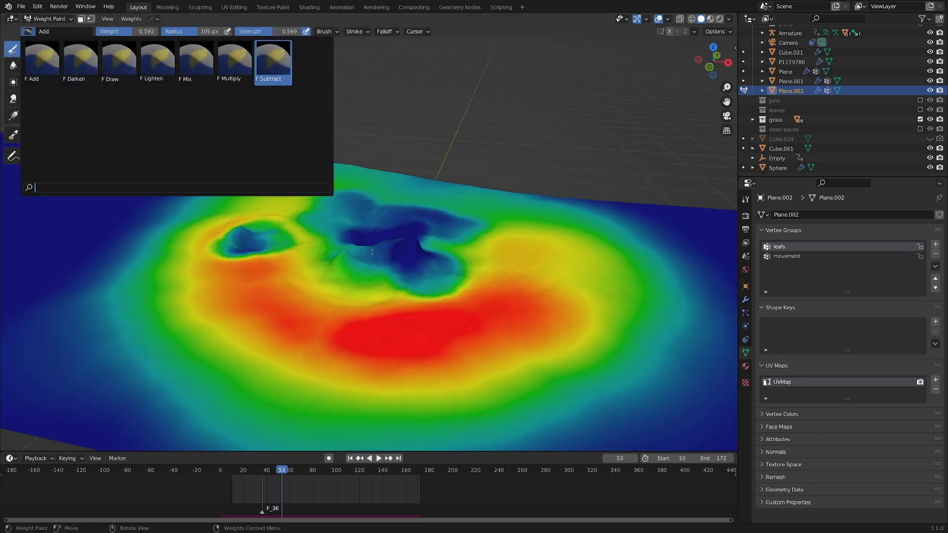
key("ctrl+Tab")
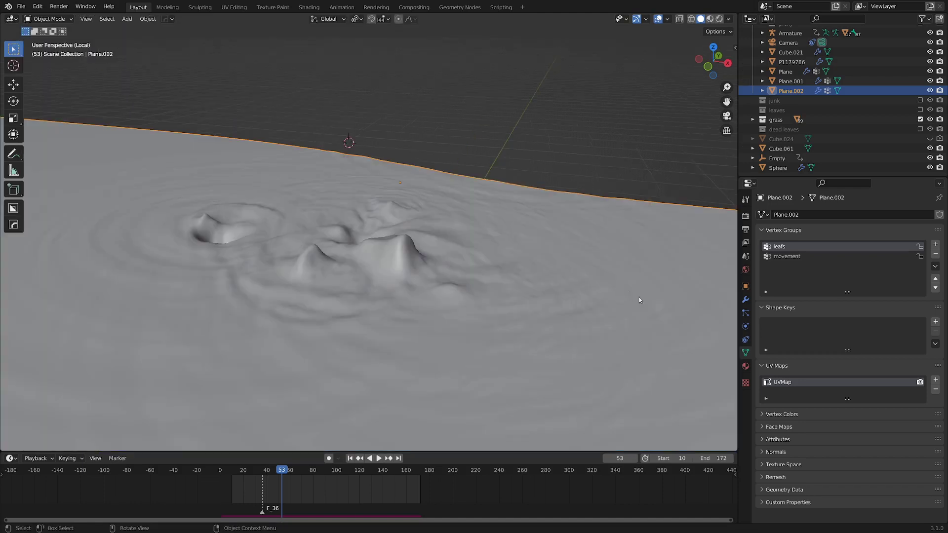
left_click_drag(732, 435, 705, 248)
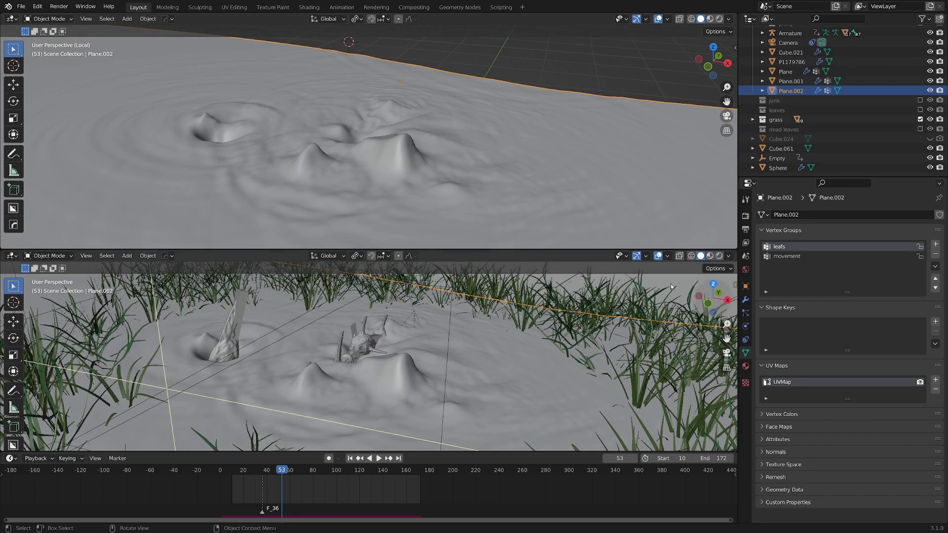
Step: Make the new lower area a Geometry Node Editor and create the Geometry Nodes.001 tree for Plane.002
left_click(14, 257)
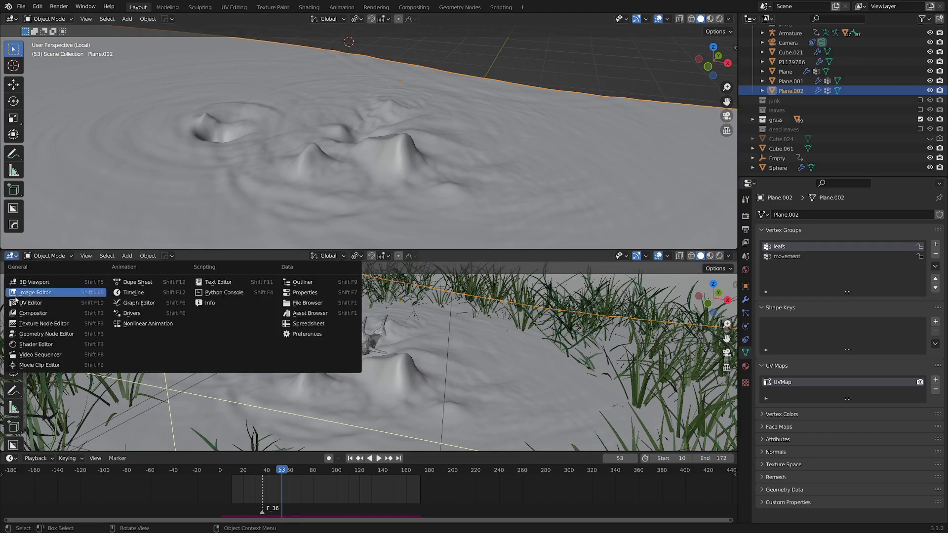
left_click(30, 333)
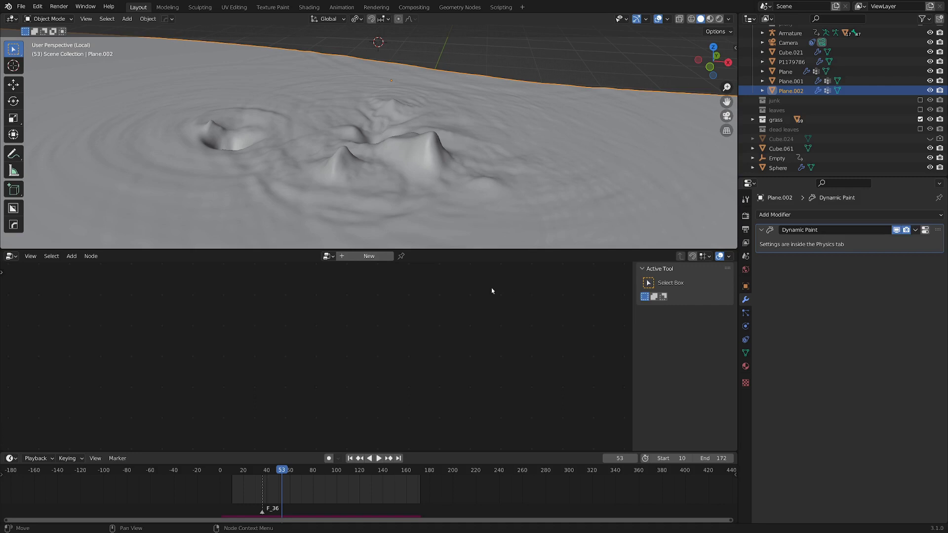
left_click(370, 256)
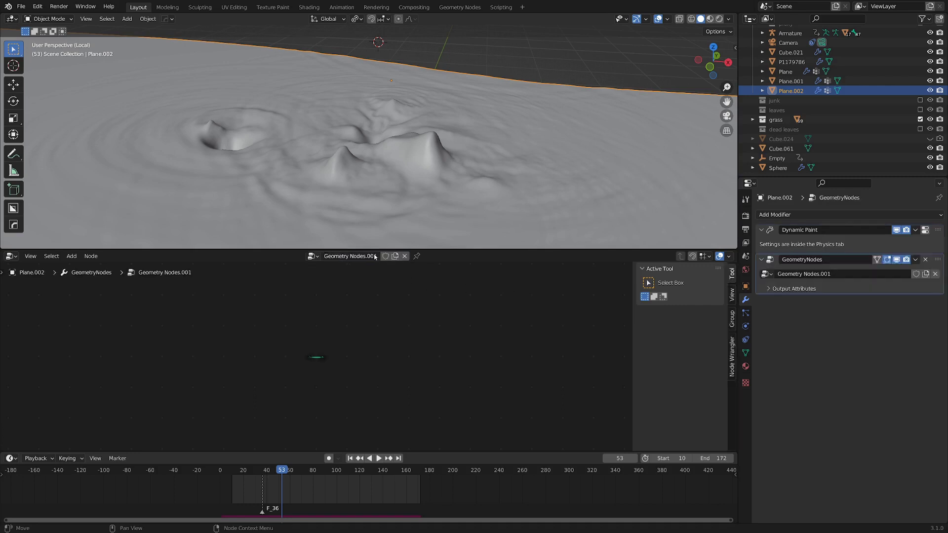
scroll(285, 370, "up", 5)
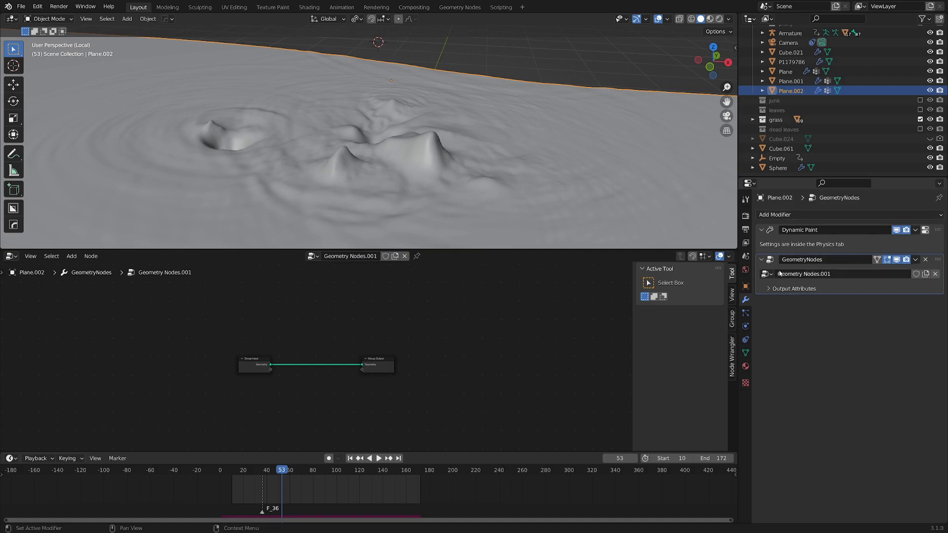
scroll(277, 377, "up", 2)
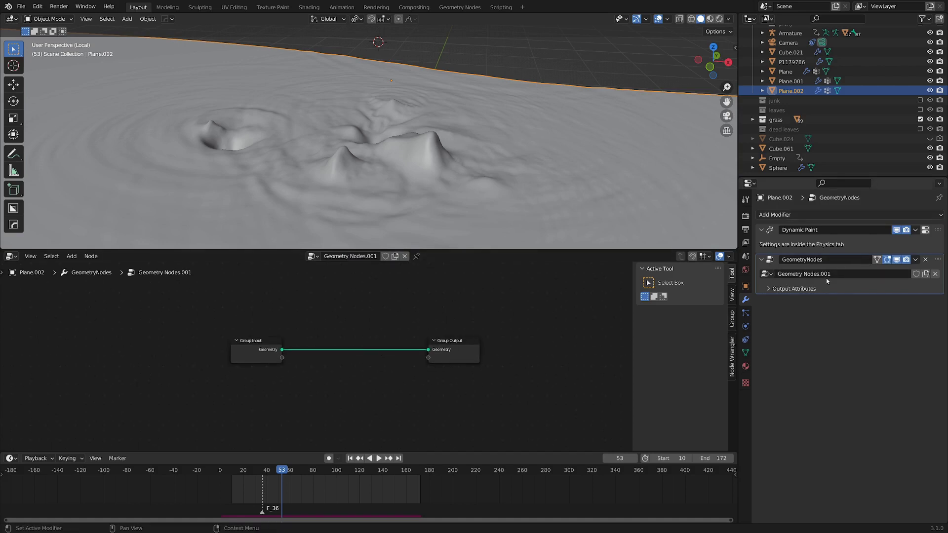
scroll(277, 377, "up", 2)
middle_click_drag(313, 384, 295, 389)
scroll(325, 386, "down", 2)
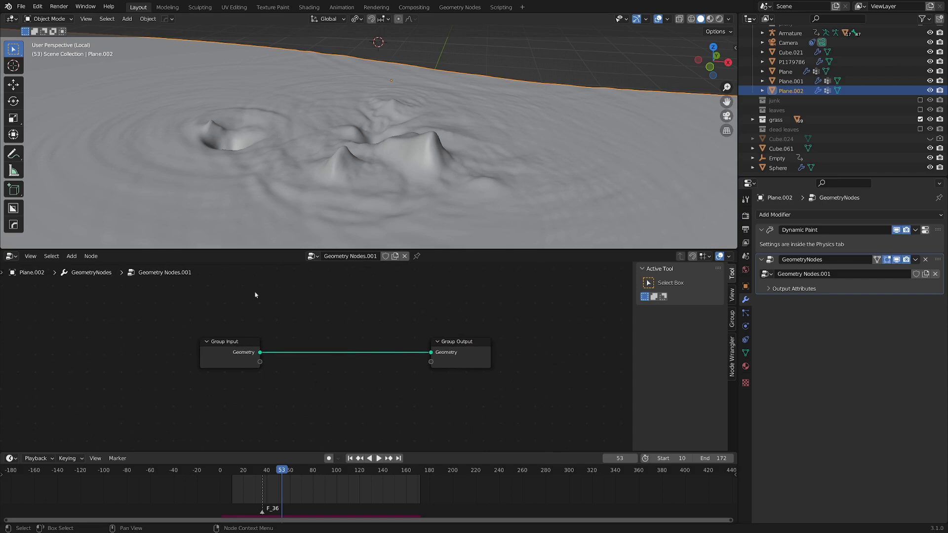
scroll(340, 212, "down", 4)
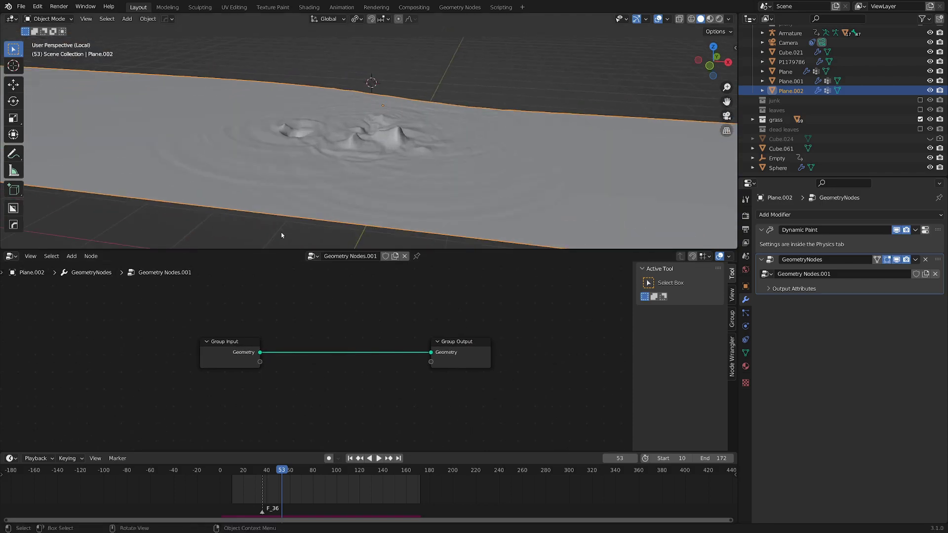
scroll(324, 129, "up", 3)
scroll(273, 157, "down", 3)
Step: Insert a Distribute Points on Faces node between Group Input and Group Output
key("shift+a")
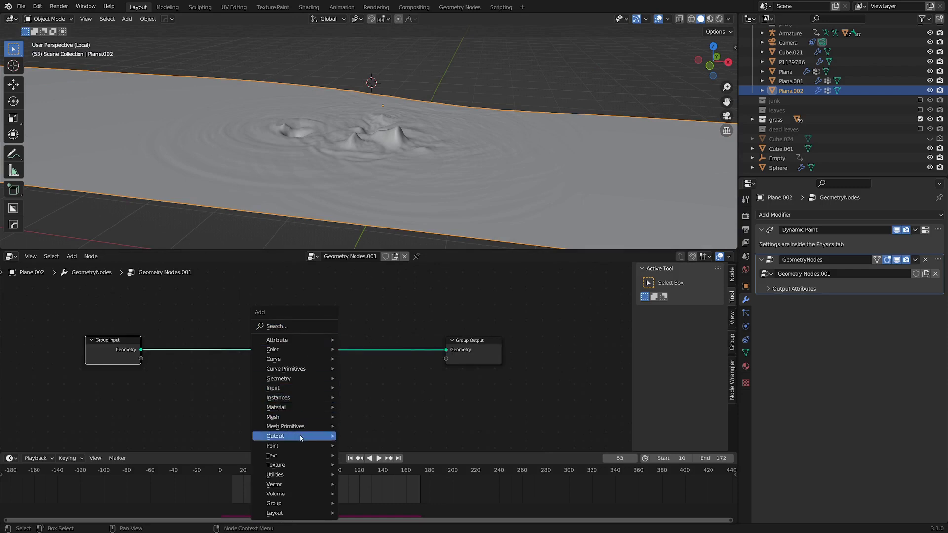
mouse_move(277, 446)
left_click(415, 446)
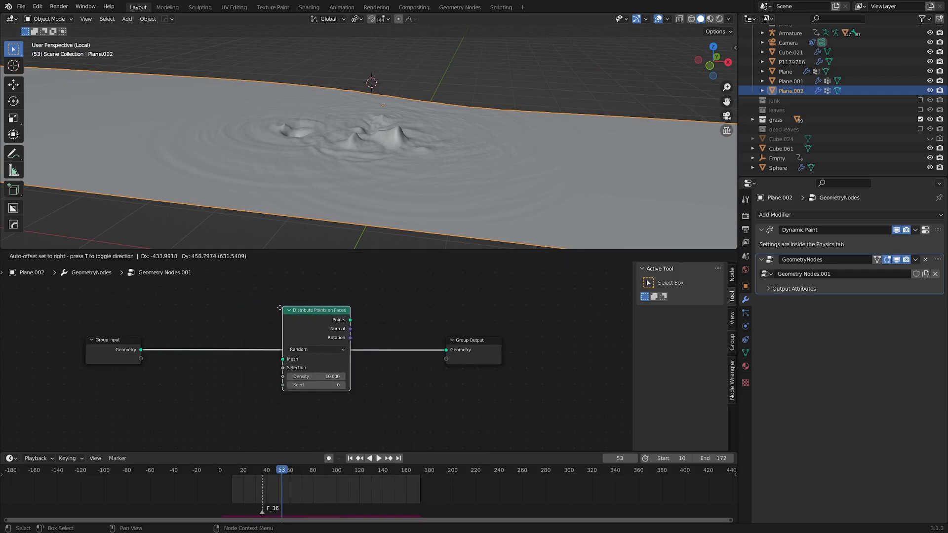
left_click(233, 315)
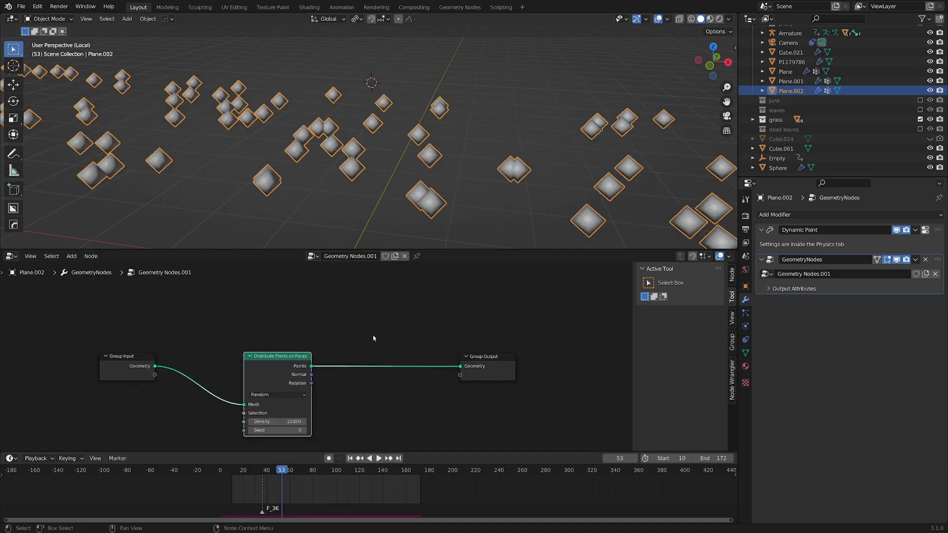
Step: Cancel the node search and move the Distribute Points on Faces node lower
key("shift+a")
left_click(360, 214)
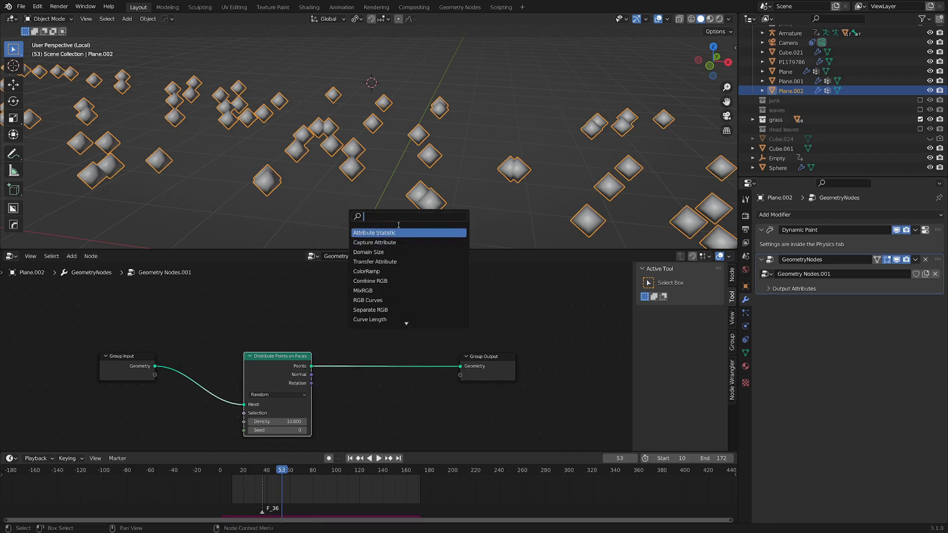
key("Escape")
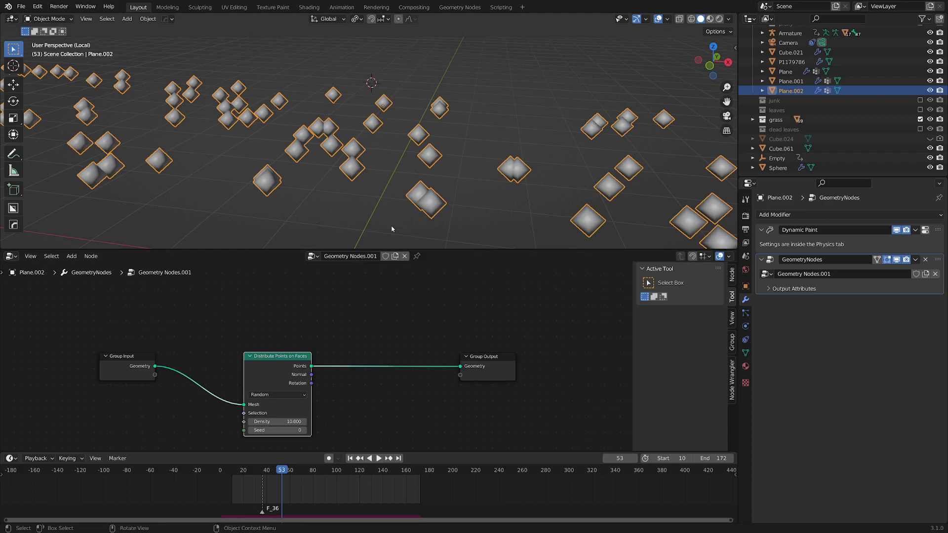
scroll(354, 202, "down", 4)
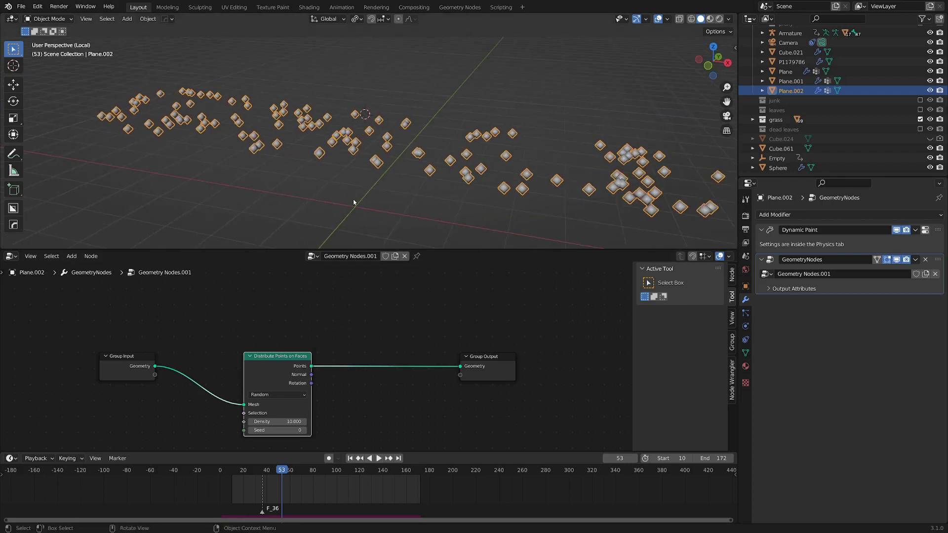
scroll(284, 395, "up", 1)
middle_click_drag(284, 395, 385, 355)
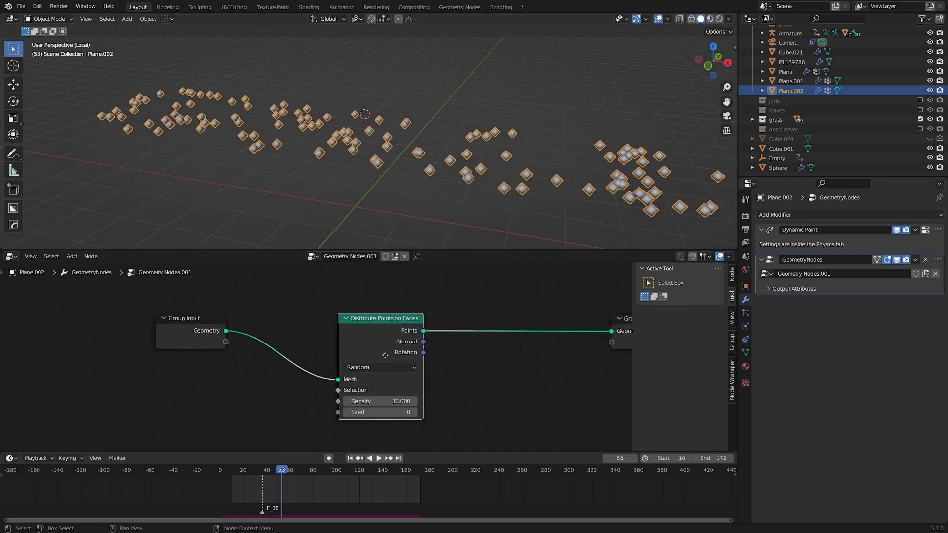
left_click_drag(374, 340, 343, 391)
scroll(404, 206, "up", 4)
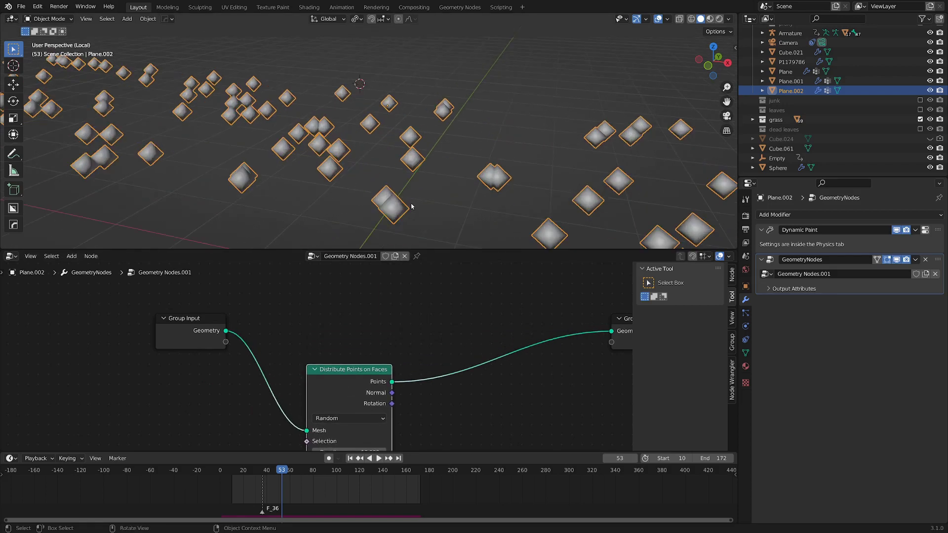
Step: Play the animation and stop it at frame 109
key("space")
scroll(404, 205, "up", 4)
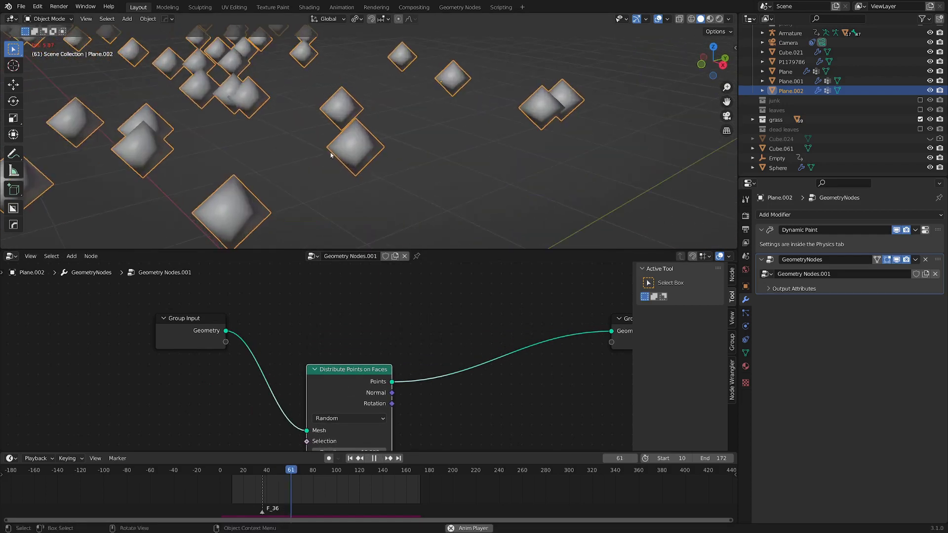
scroll(382, 174, "down", 2)
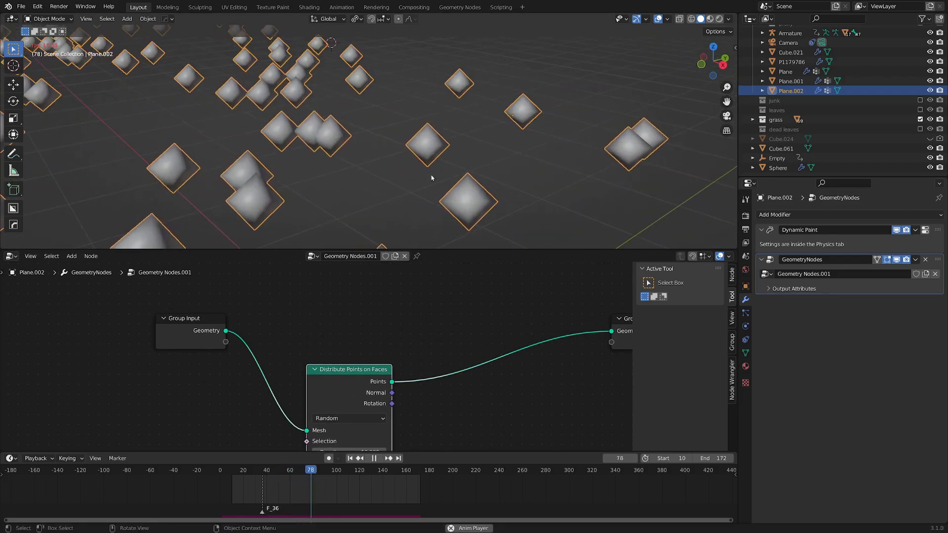
scroll(417, 208, "down", 3)
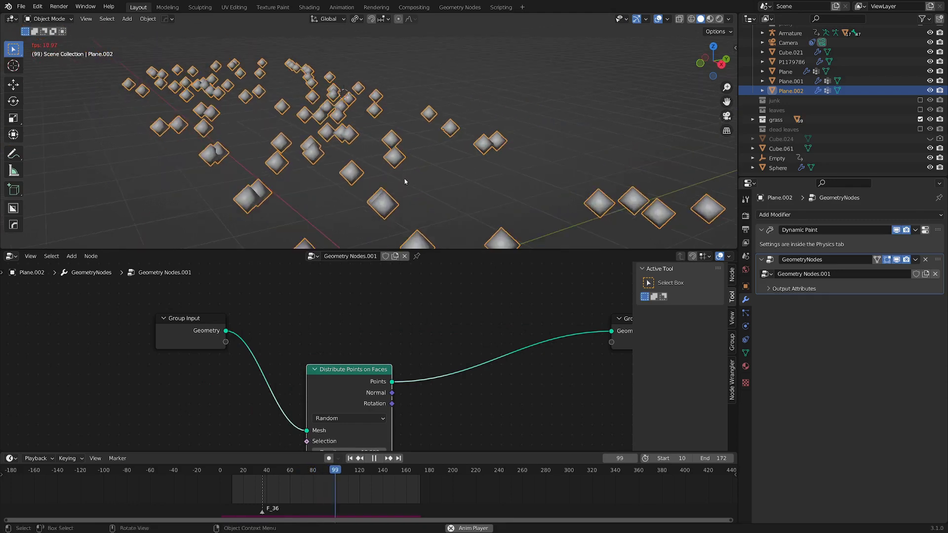
key("space")
scroll(355, 366, "down", 2)
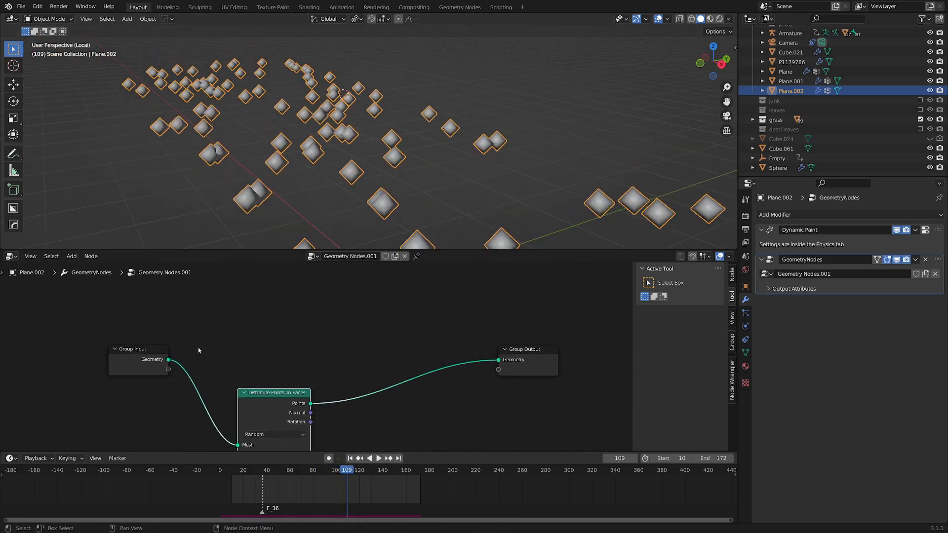
Step: Add a Join Geometry node onto the link from the points to the output
key("shift+a")
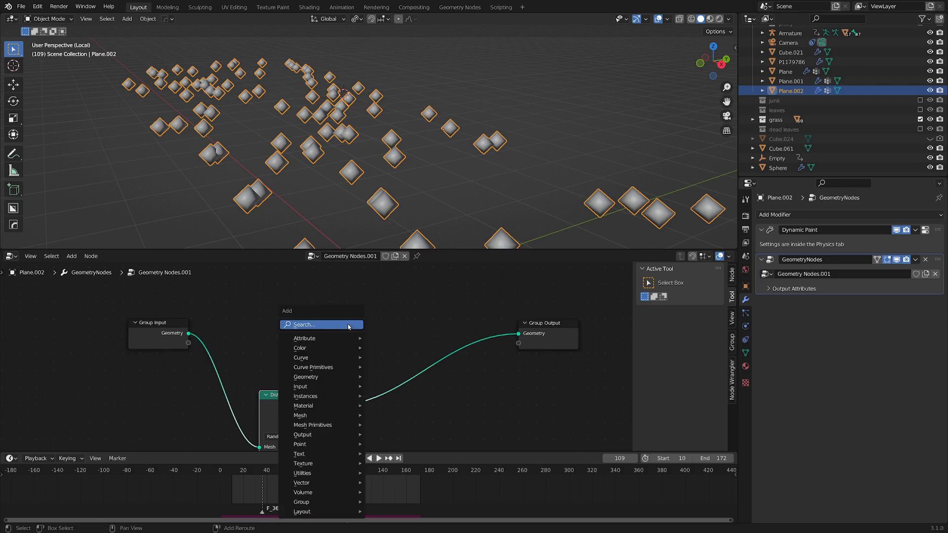
mouse_move(329, 377)
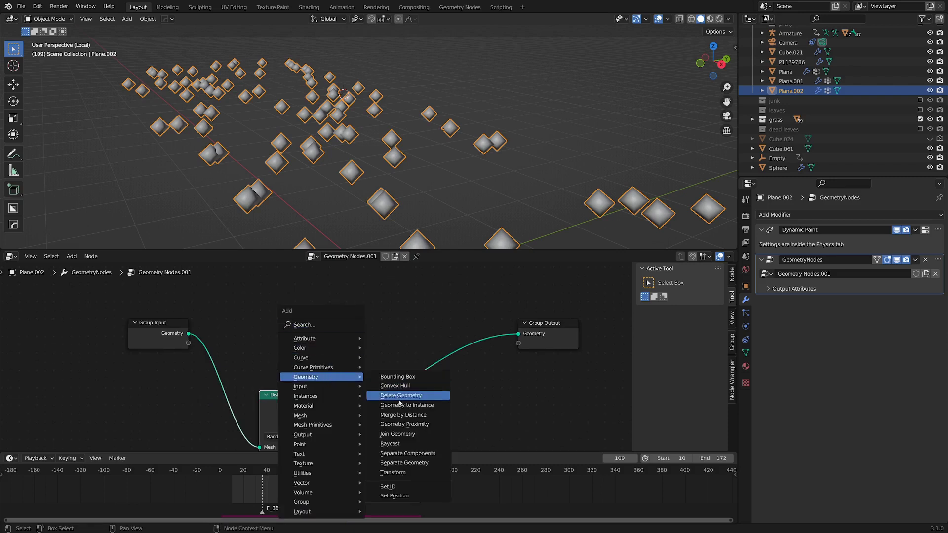
left_click(409, 437)
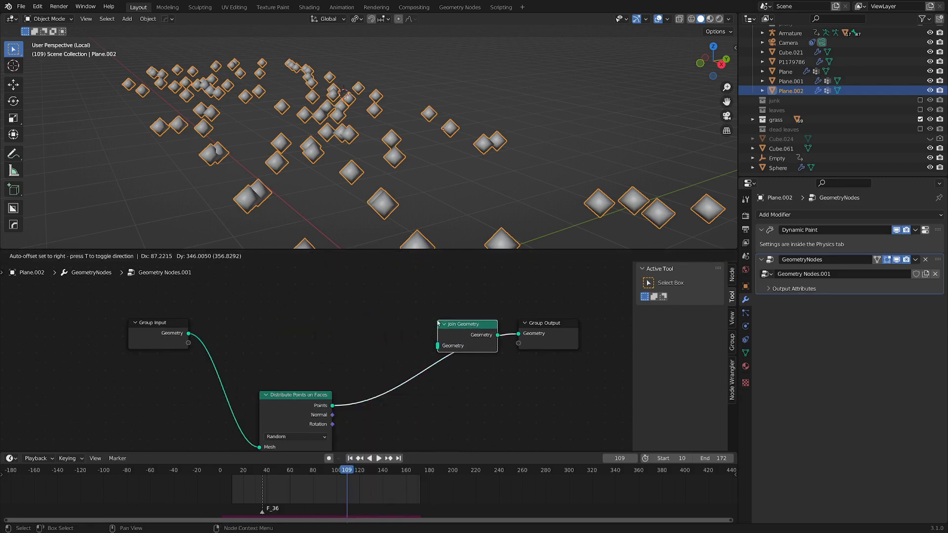
left_click(515, 428)
Step: Connect the Group Input geometry into Join Geometry so the plane shows beneath the points
left_click_drag(188, 333, 226, 334)
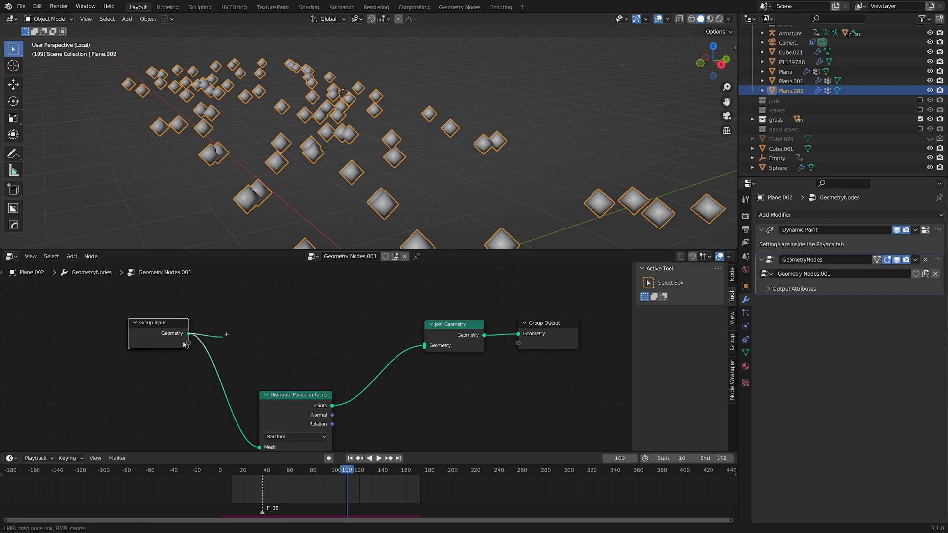
left_click_drag(169, 337, 433, 346)
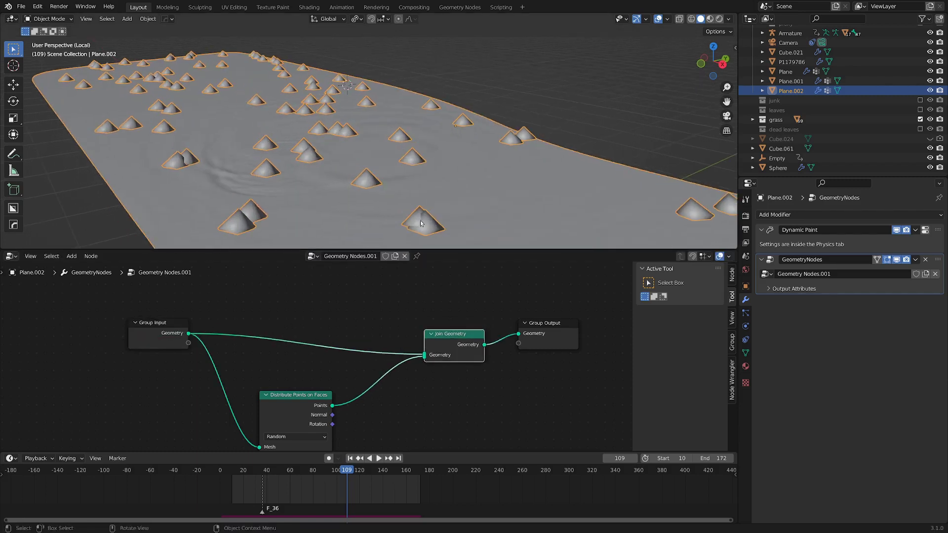
mouse_move(375, 183)
middle_mouse_down()
mouse_move(379, 225)
mouse_move(384, 179)
middle_mouse_up()
scroll(404, 172, "up", 3)
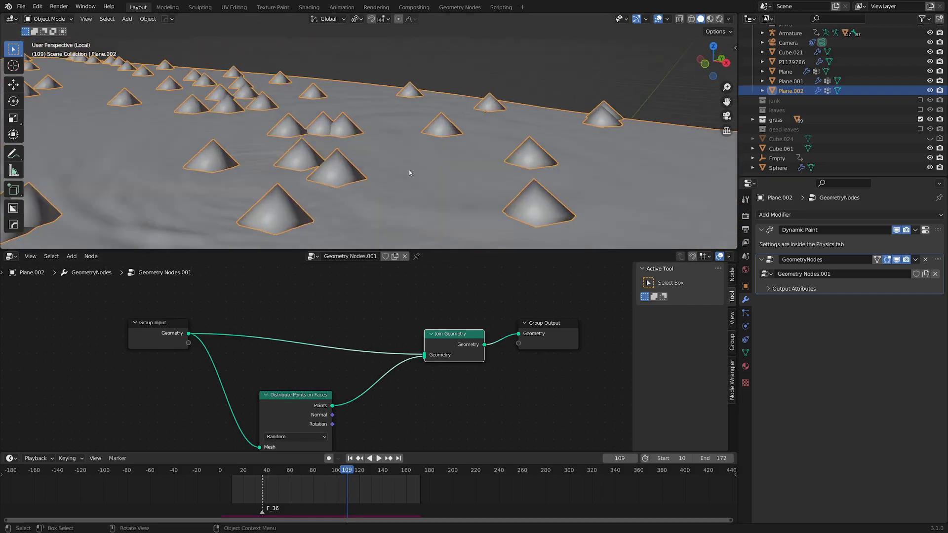
scroll(314, 398, "down", 1)
middle_click_drag(312, 398, 413, 331)
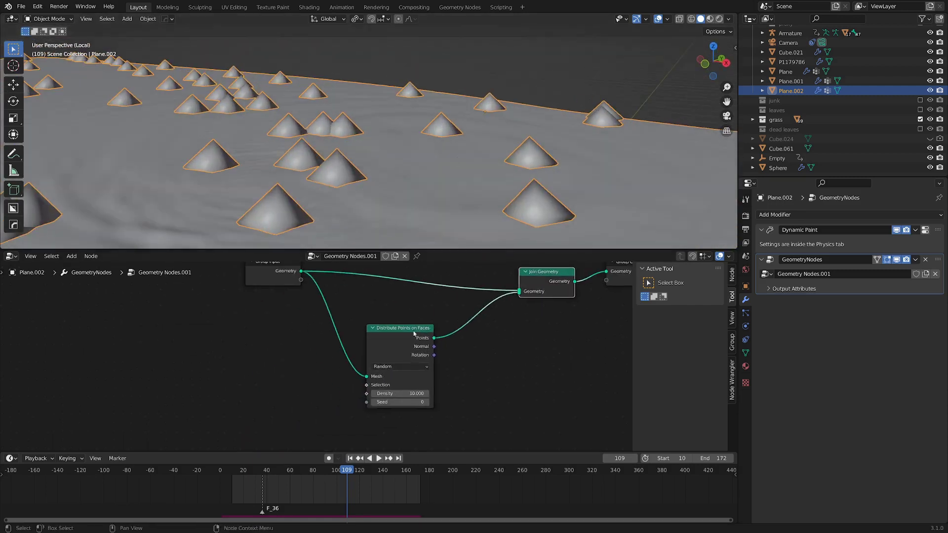
scroll(356, 340, "down", 2)
Step: Rearrange the Group Input and Distribute Points on Faces nodes to bring Density into view
left_click_drag(310, 332, 213, 315)
scroll(317, 354, "up", 1)
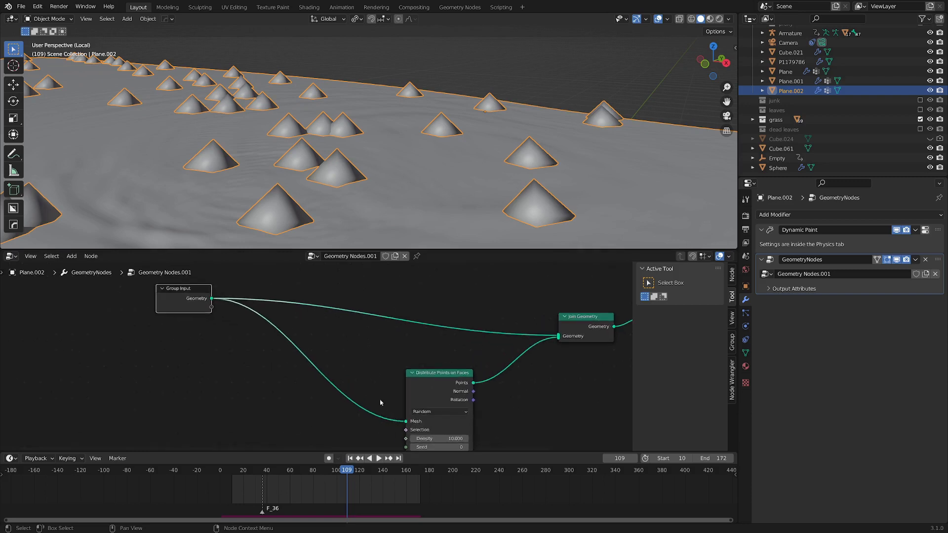
left_click_drag(432, 374, 373, 364)
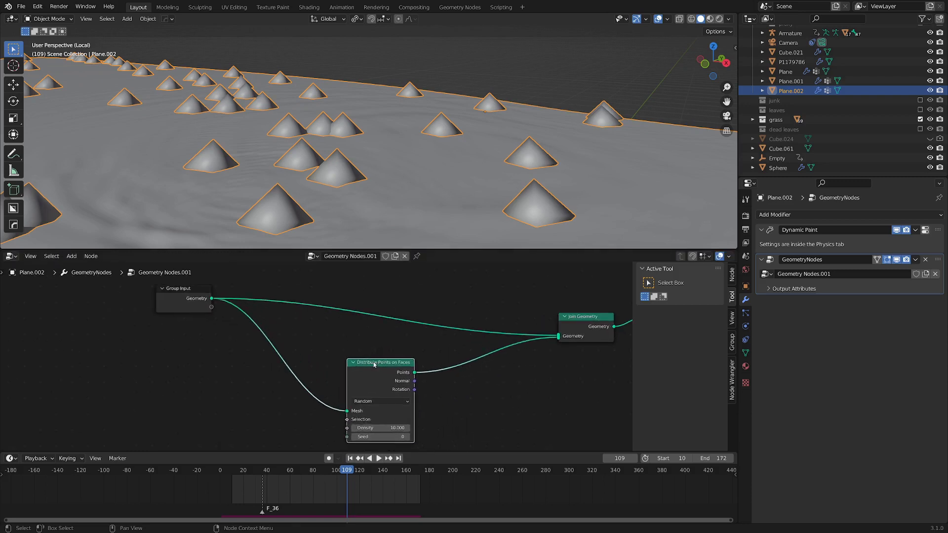
middle_click_drag(350, 123, 350, 154)
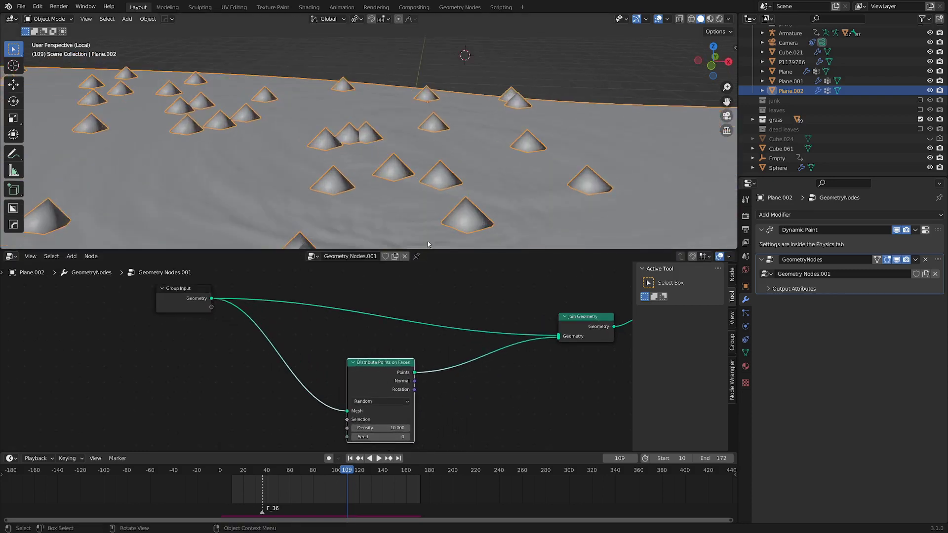
scroll(369, 378, "up", 1)
middle_click_drag(368, 378, 440, 366)
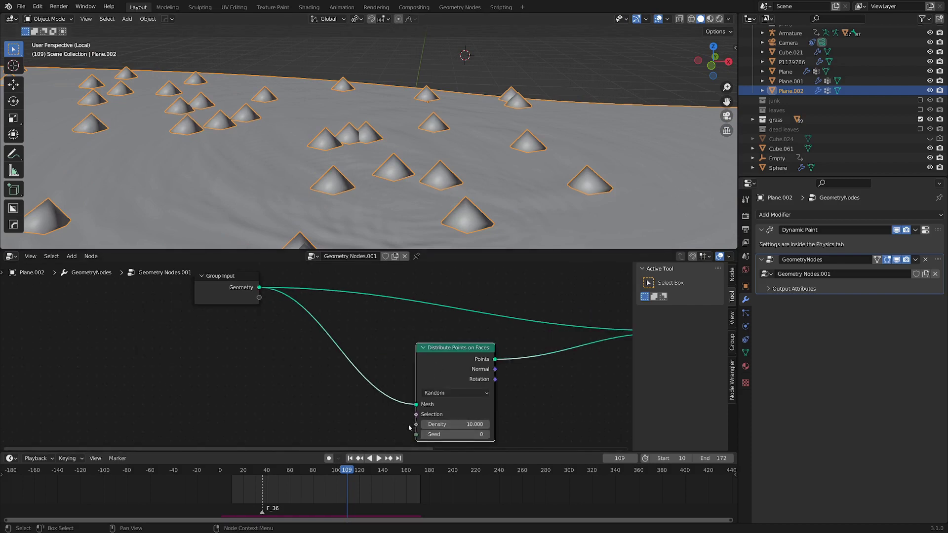
Step: Maximize the node editor and link Density to a new Group Input socket
key("ctrl+space")
scroll(596, 389, "up", 1)
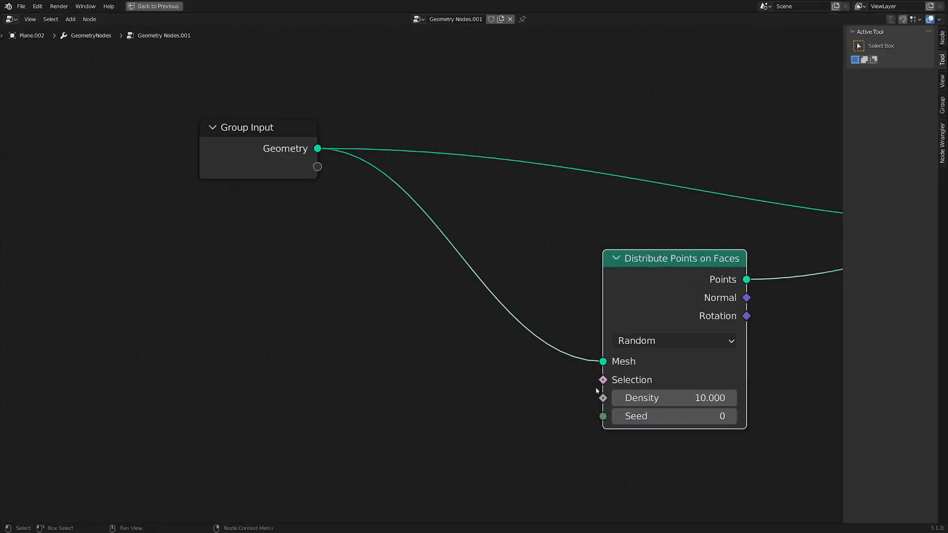
left_click_drag(602, 398, 316, 166)
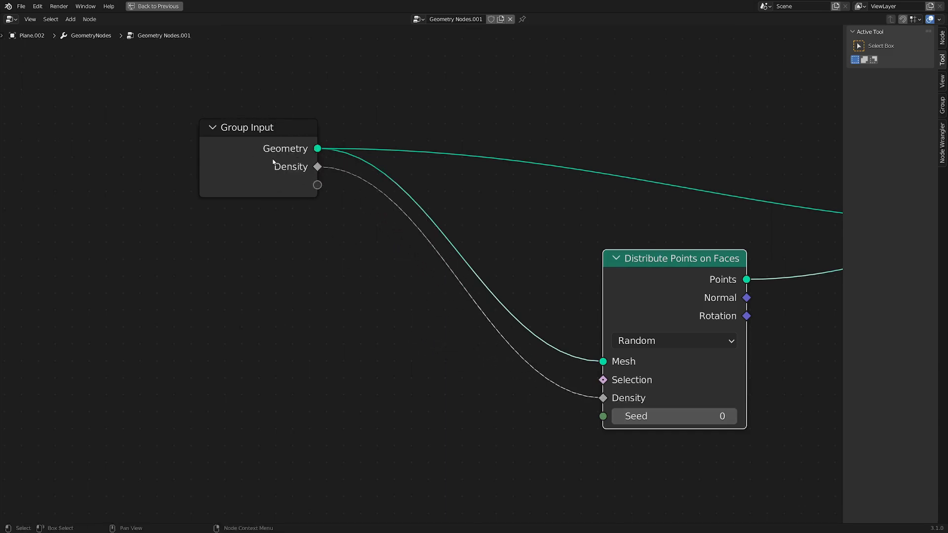
left_click(273, 162)
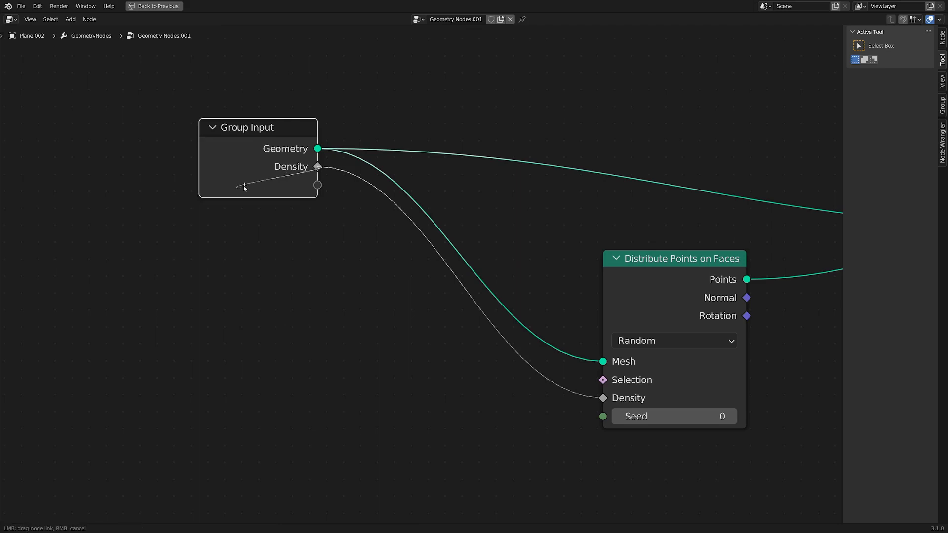
left_click_drag(317, 167, 330, 178)
left_click_drag(319, 210, 341, 255)
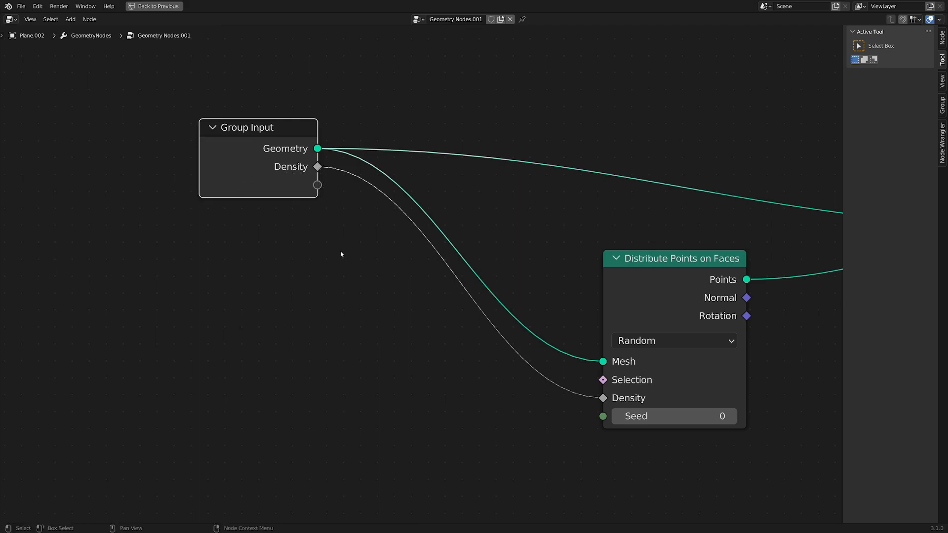
Step: Back in Layout, raise the modifier Density from 10 through 16.660 and 19.940 to 20.190
key("ctrl+space")
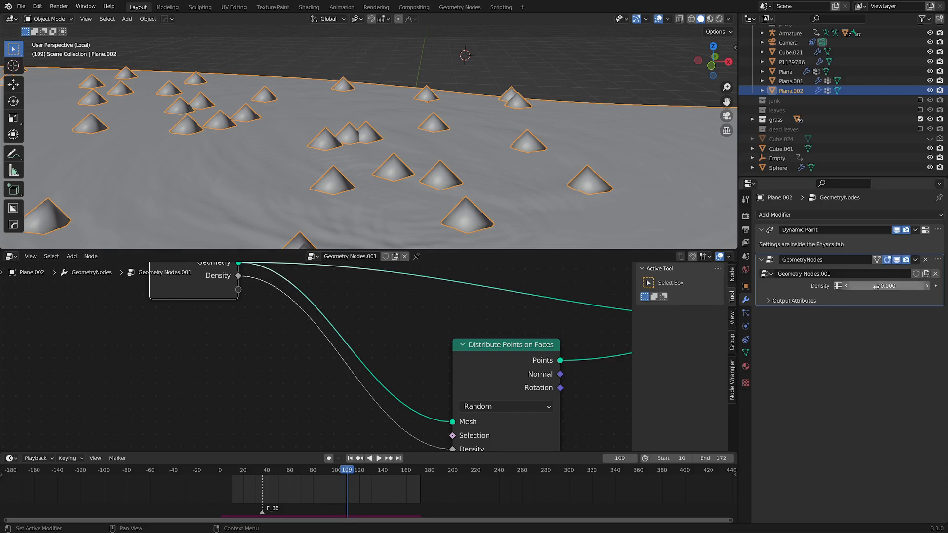
left_click_drag(877, 286, 901, 286)
scroll(463, 179, "down", 5)
middle_click_drag(462, 179, 443, 182)
mouse_move(866, 286)
left_mouse_down()
mouse_move(878, 286)
mouse_move(867, 285)
left_mouse_up()
scroll(217, 300, "down", 2)
middle_click_drag(215, 299, 316, 319)
scroll(433, 115, "up", 3)
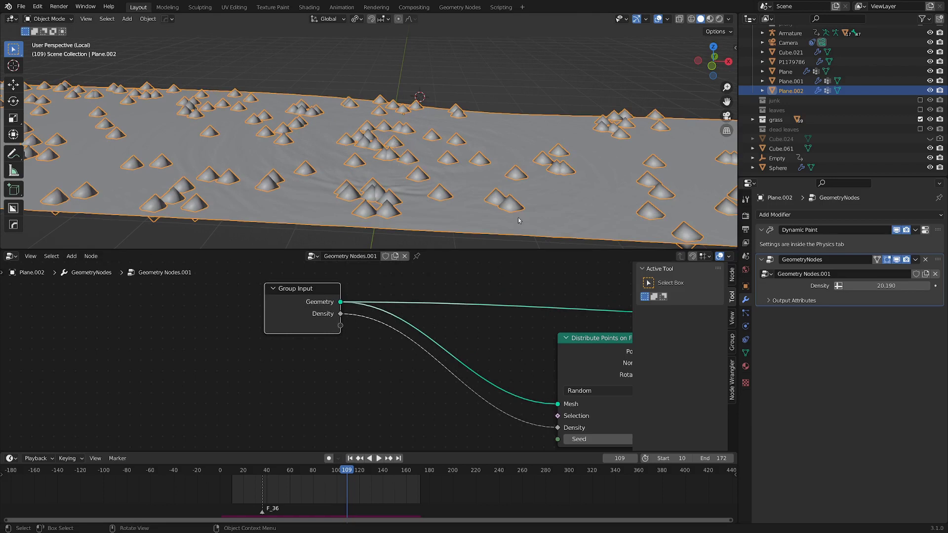
key("ctrl+Tab")
Step: Toggle Plane.002 into Weight Paint mode and back to Object Mode
left_click(427, 161)
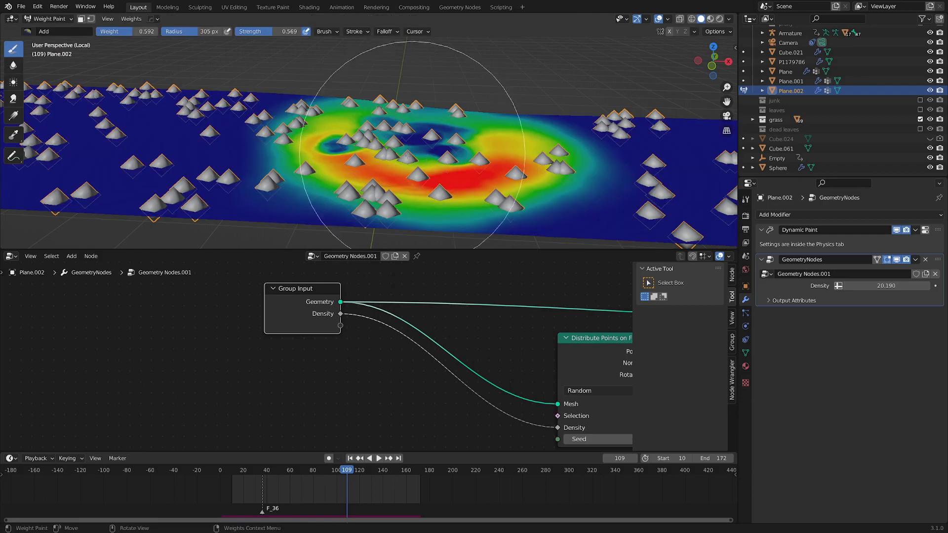
key("ctrl+Tab")
left_click(504, 186)
middle_click_drag(414, 408, 371, 388)
Step: Insert a Math node set to Multiply onto the Density link
key("shift+a")
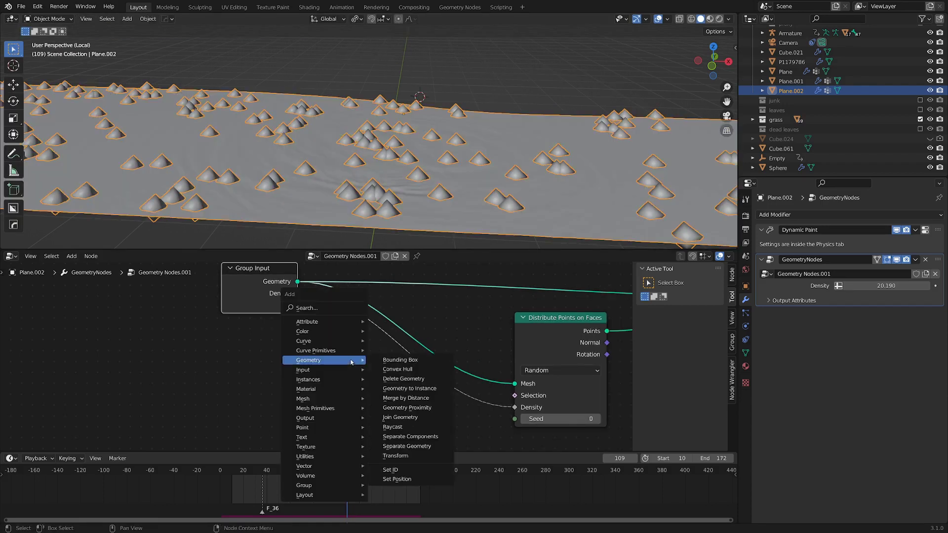
left_click(327, 307)
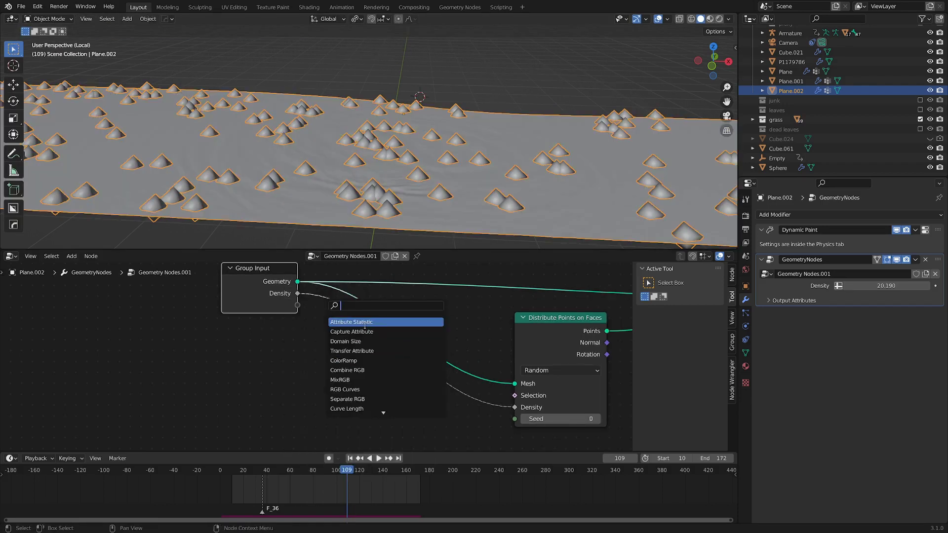
type("math")
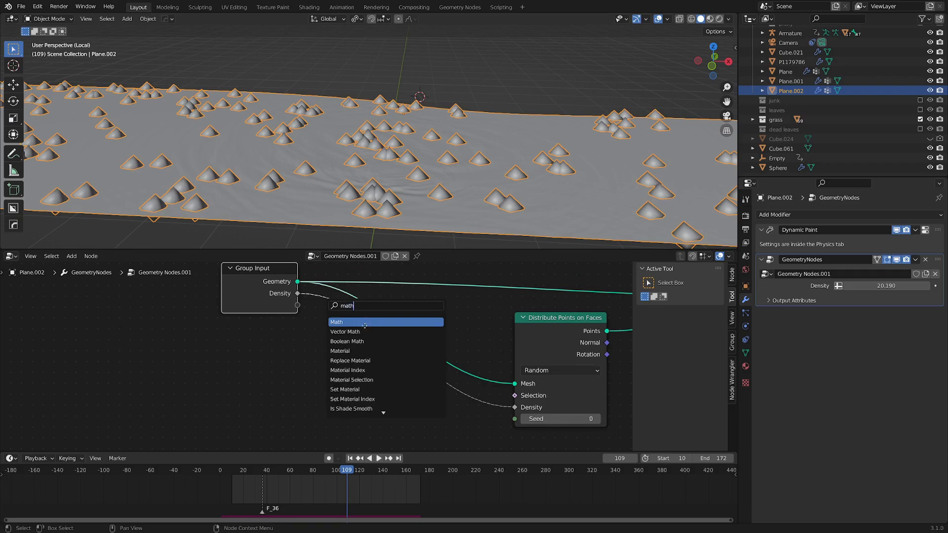
left_click(365, 322)
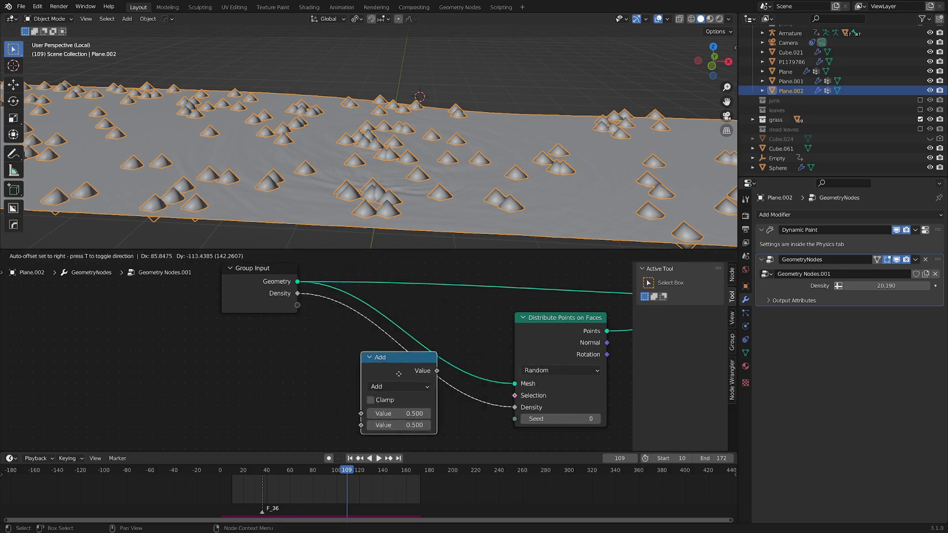
left_click(407, 393)
mouse_move(402, 384)
left_mouse_down()
mouse_move(415, 381)
mouse_move(402, 376)
left_mouse_up()
left_click(400, 396)
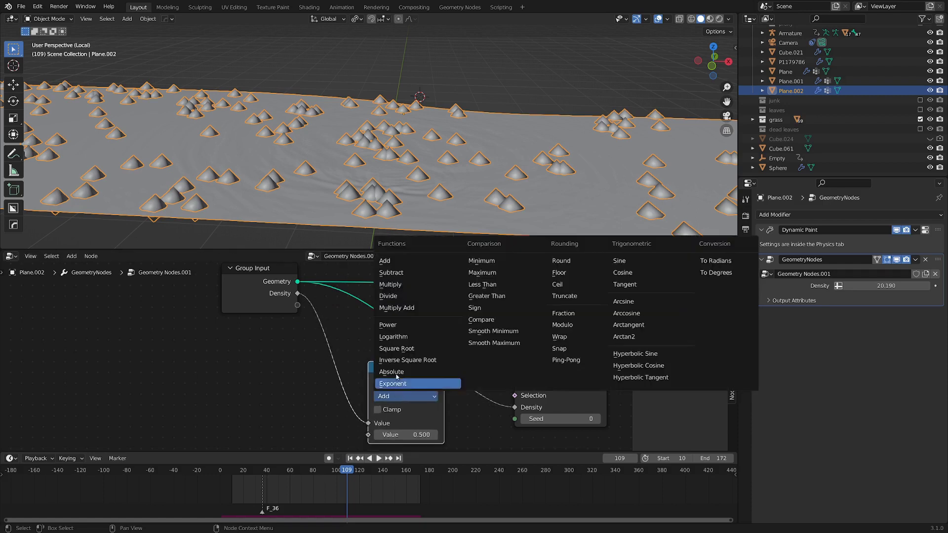
left_click(390, 285)
Step: Expose the Multiply node's second Value as a new group input
middle_click_drag(275, 319, 315, 318)
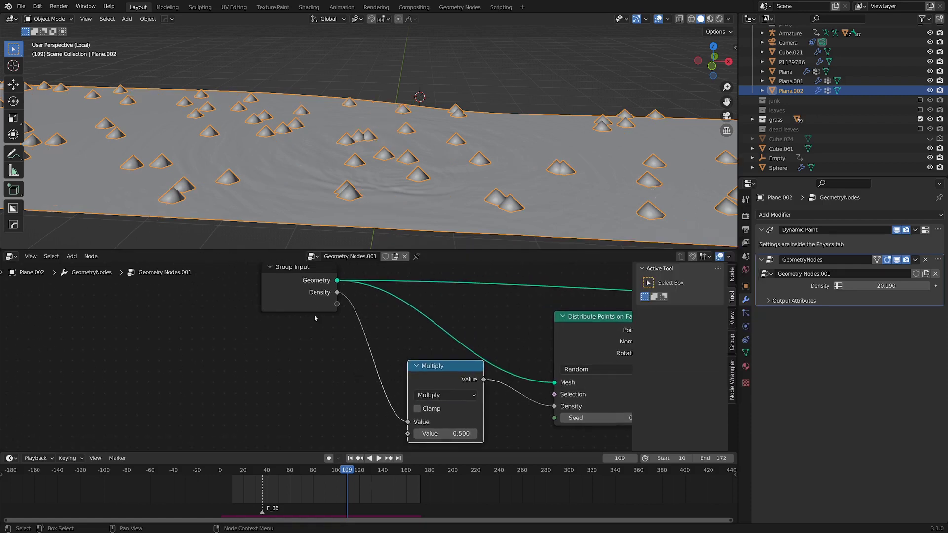
left_click_drag(316, 304, 304, 332)
left_click_drag(407, 434, 384, 439)
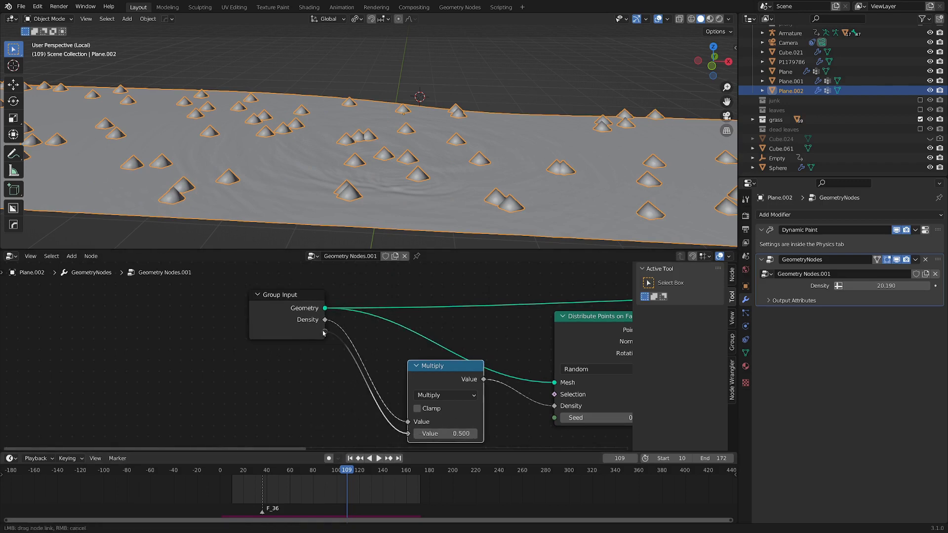
left_click_drag(323, 331, 323, 332)
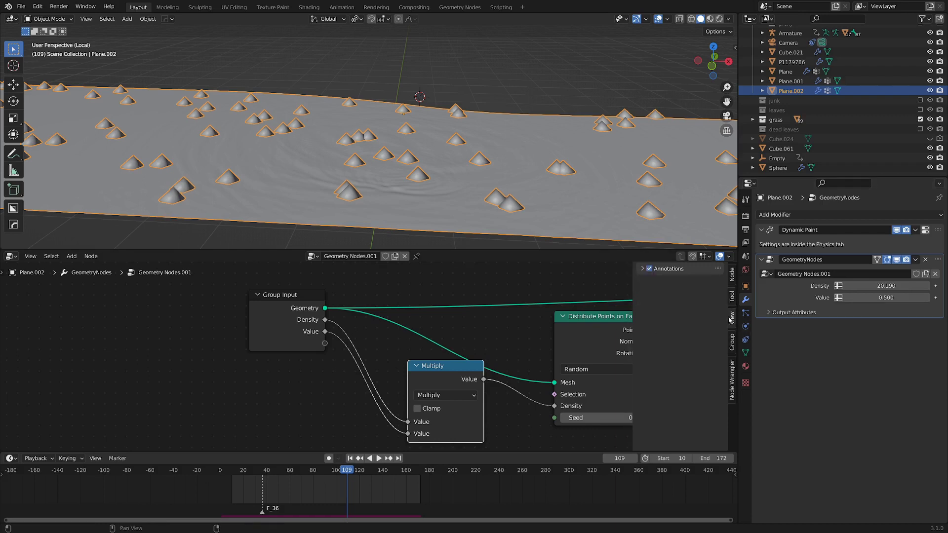
Step: Rename the new Value group input to 'location'
left_click(731, 342)
double_click(663, 304)
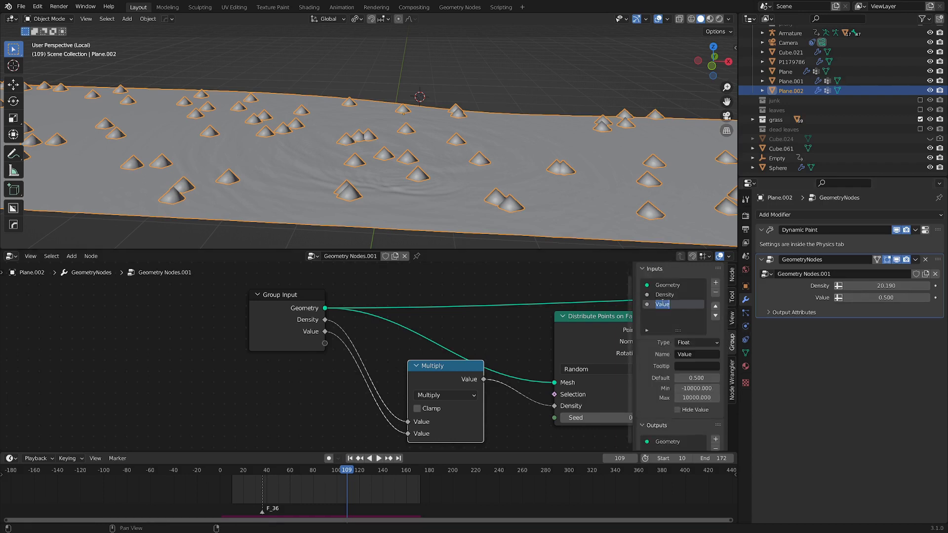
type("location")
key("Return")
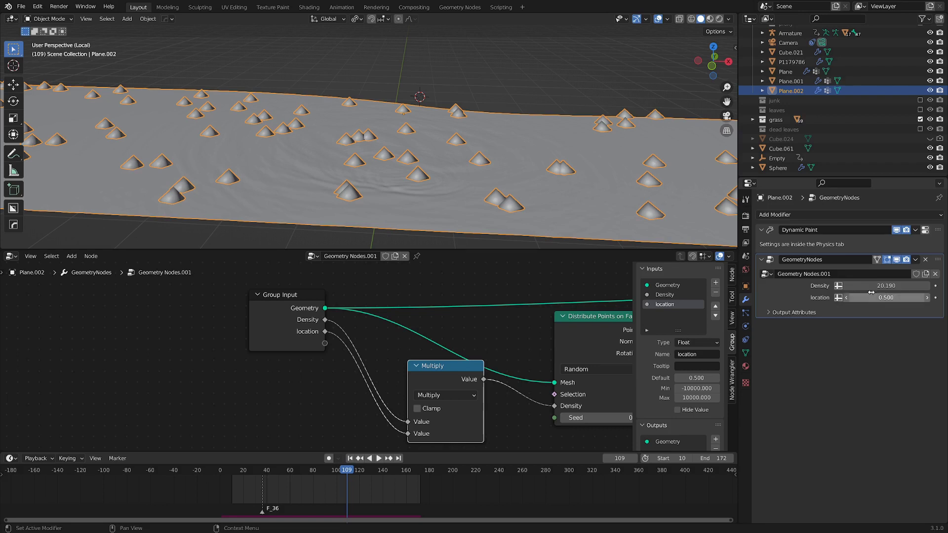
Step: Set the modifier's location input to use the leafs attribute
middle_click_drag(393, 112, 448, 138)
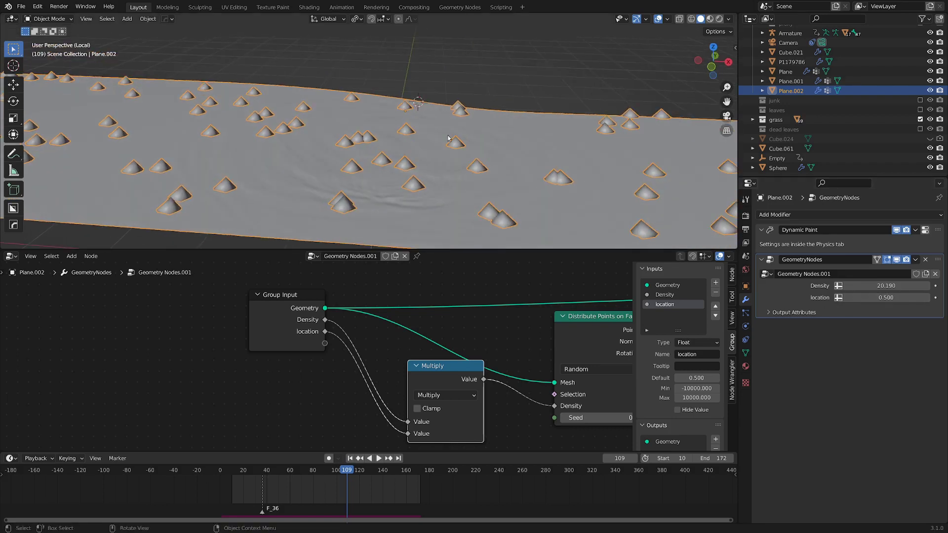
left_click(834, 298)
key("BackSpace")
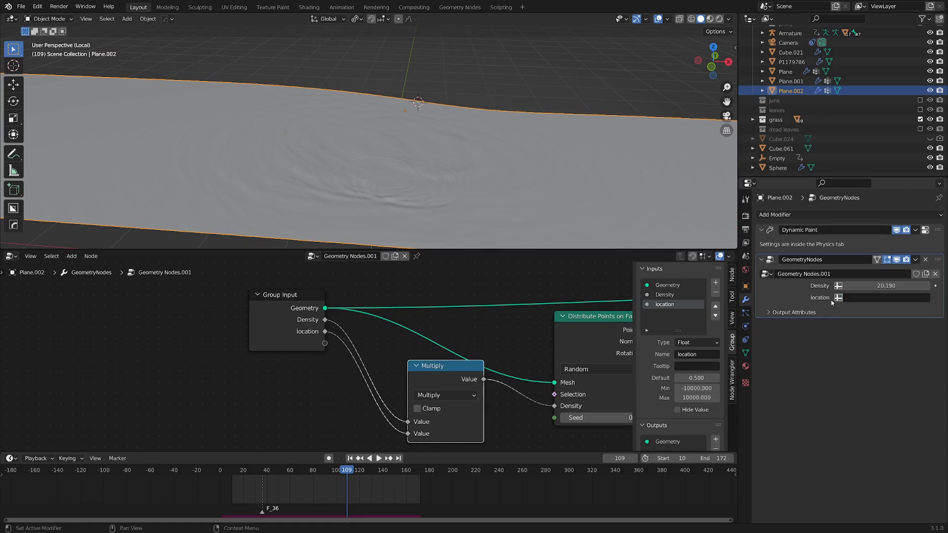
left_click(866, 298)
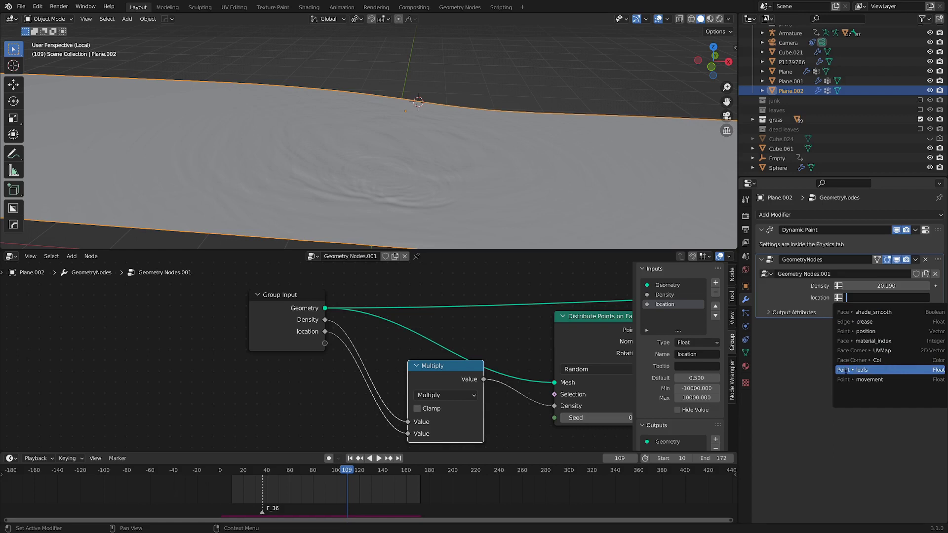
left_click(863, 371)
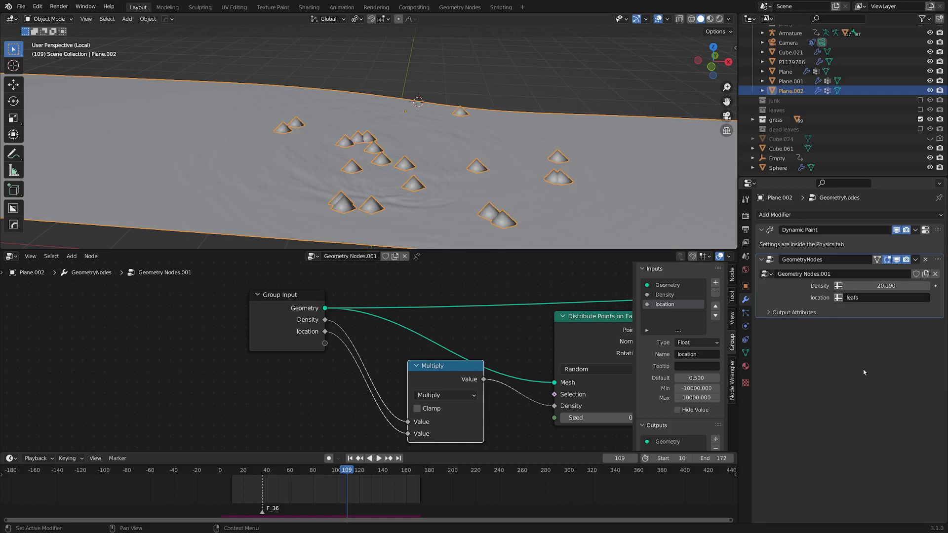
scroll(222, 394, "down", 3)
left_click_drag(515, 395, 535, 377)
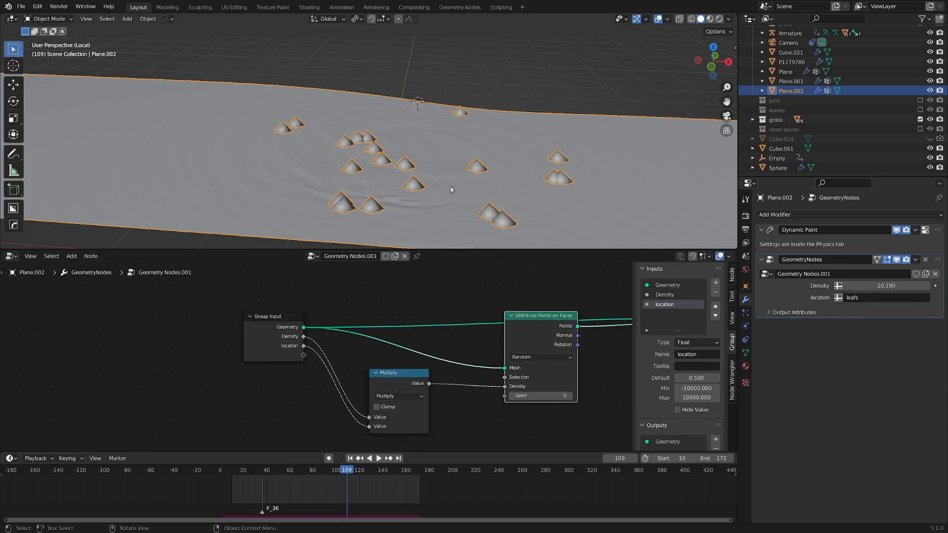
Step: Check the leafs weights in Weight Paint mode, then raise Density to 27.800
key("ctrl+Tab")
left_click(400, 128)
key("ctrl+Tab")
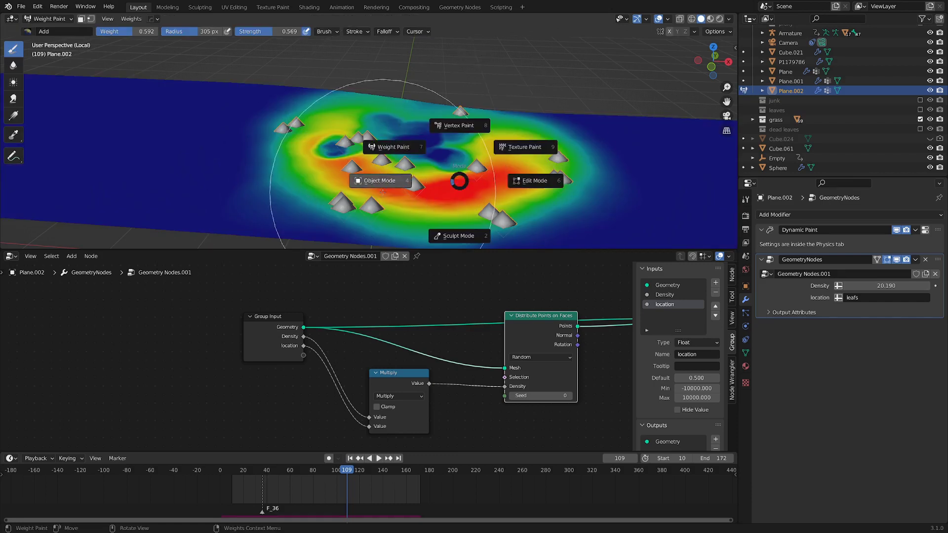
left_click(382, 192)
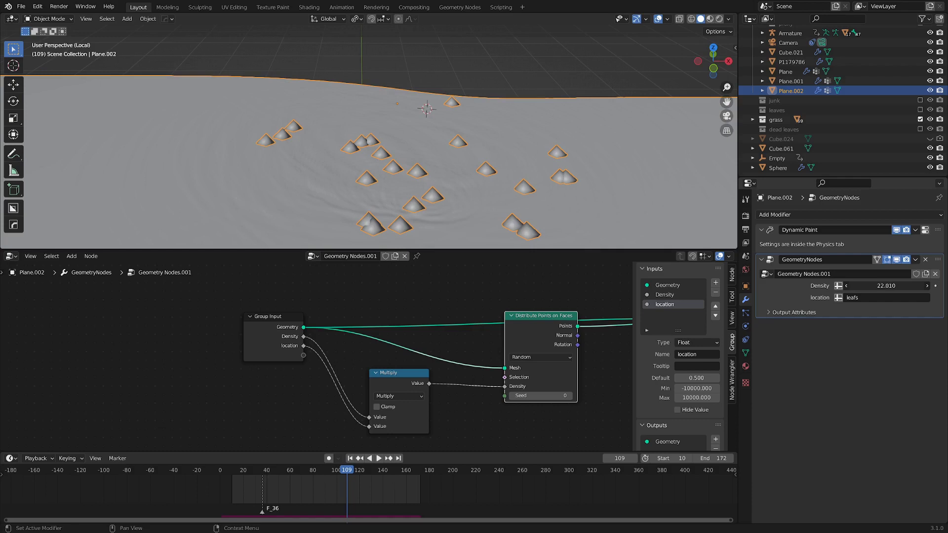
left_click_drag(886, 285, 890, 285)
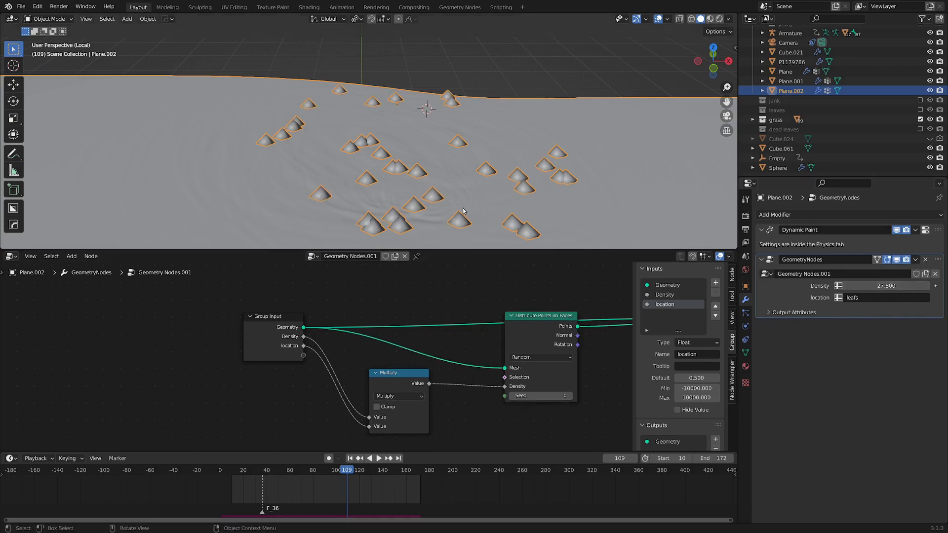
middle_click_drag(380, 148, 401, 147)
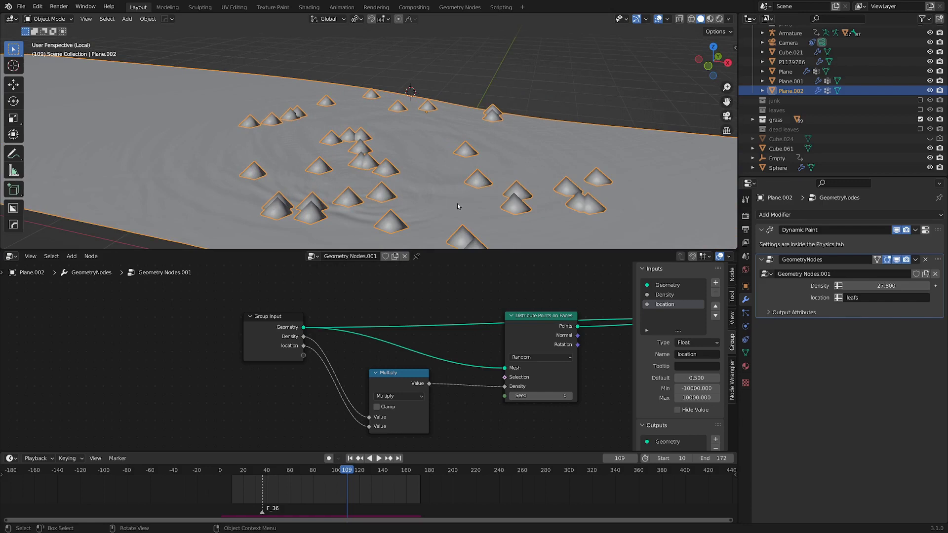
Step: Insert an Instance on Points node between Distribute Points on Faces and Join Geometry
key("Home")
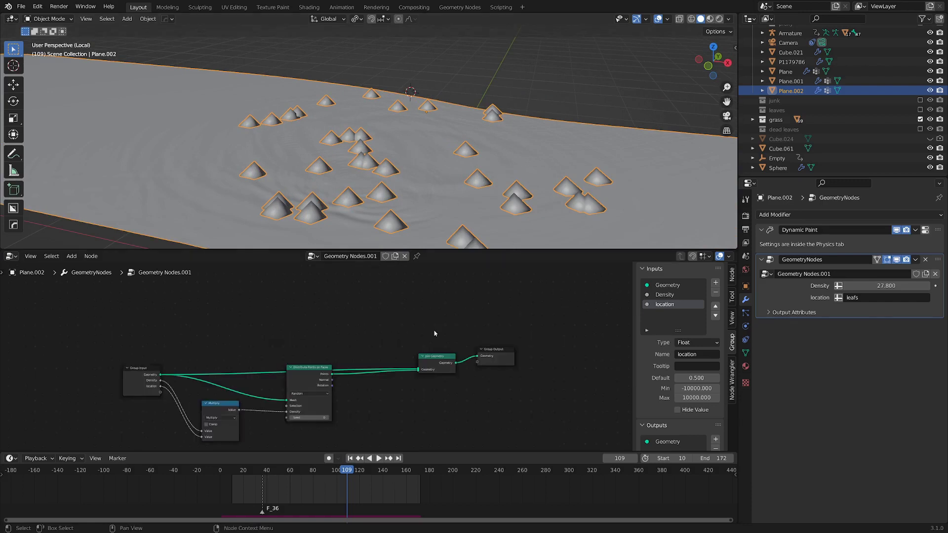
left_click_drag(433, 367, 456, 290)
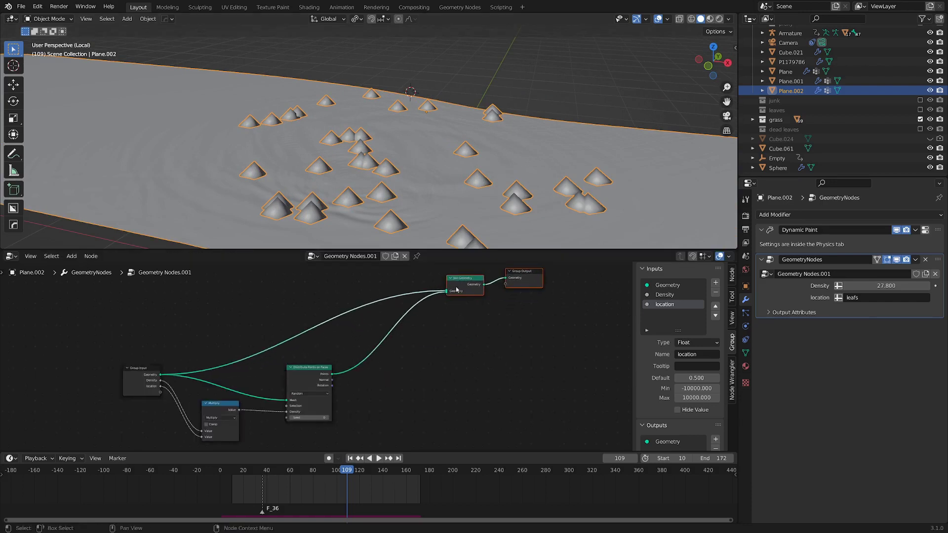
scroll(373, 361, "up", 2)
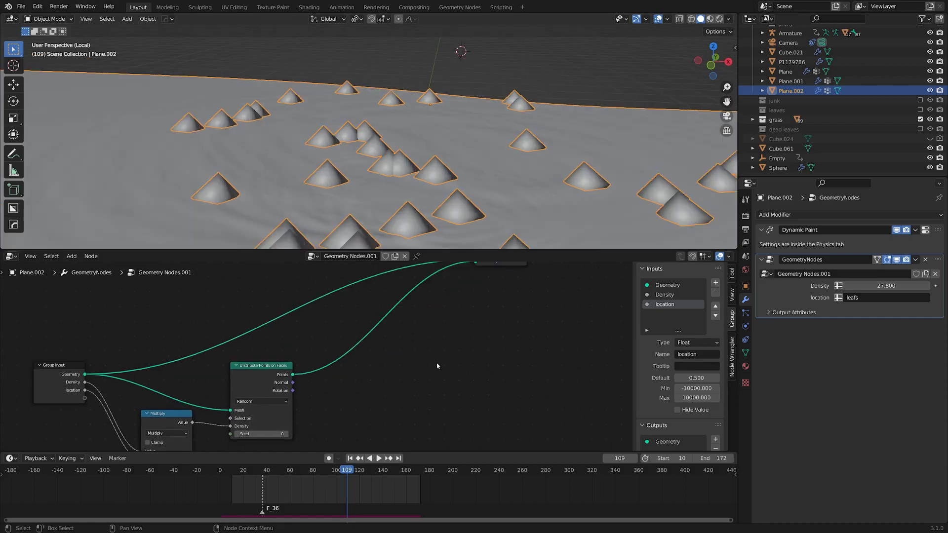
key("shift+a")
left_click(459, 339)
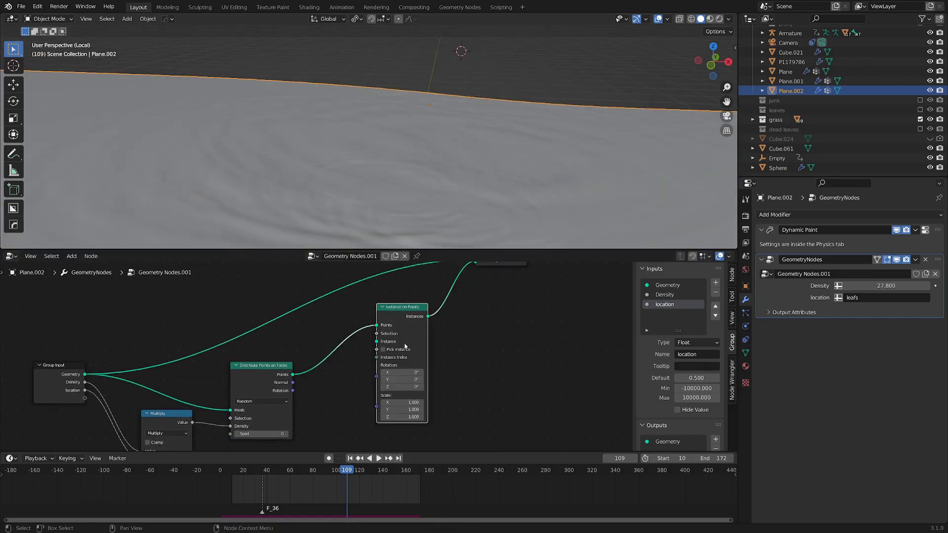
scroll(407, 343, "up", 4)
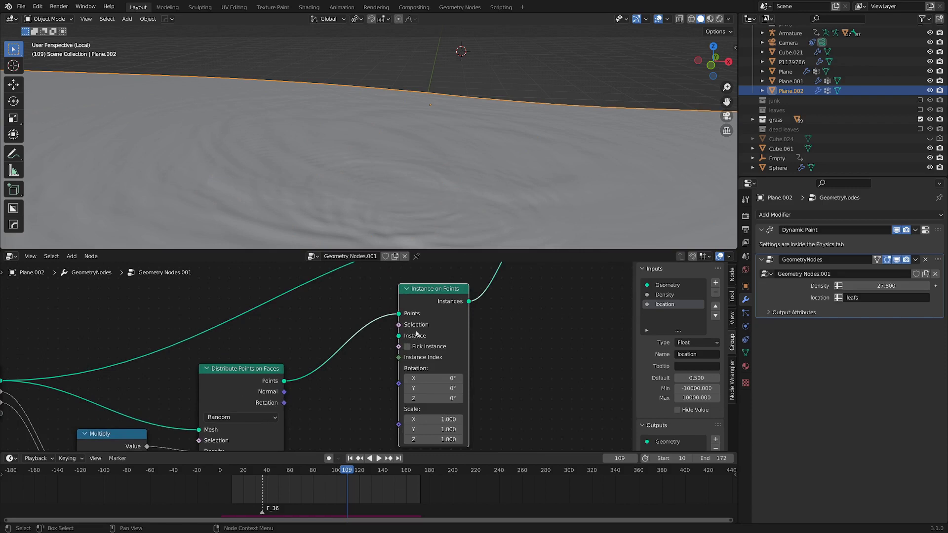
left_click_drag(441, 287, 462, 318)
scroll(375, 278, "down", 2)
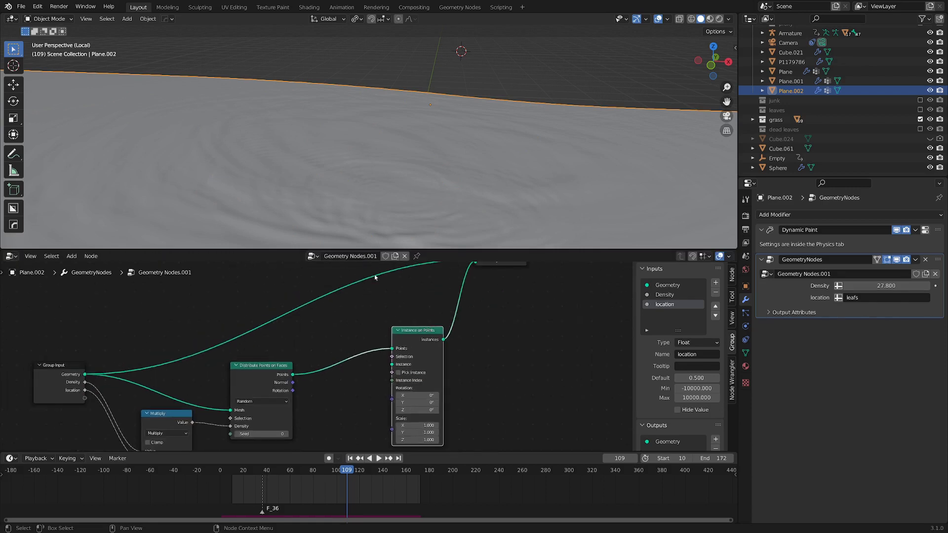
Step: Drag the dead leaves collection into the node tree as a Collection Info node
middle_click_drag(369, 325, 405, 357)
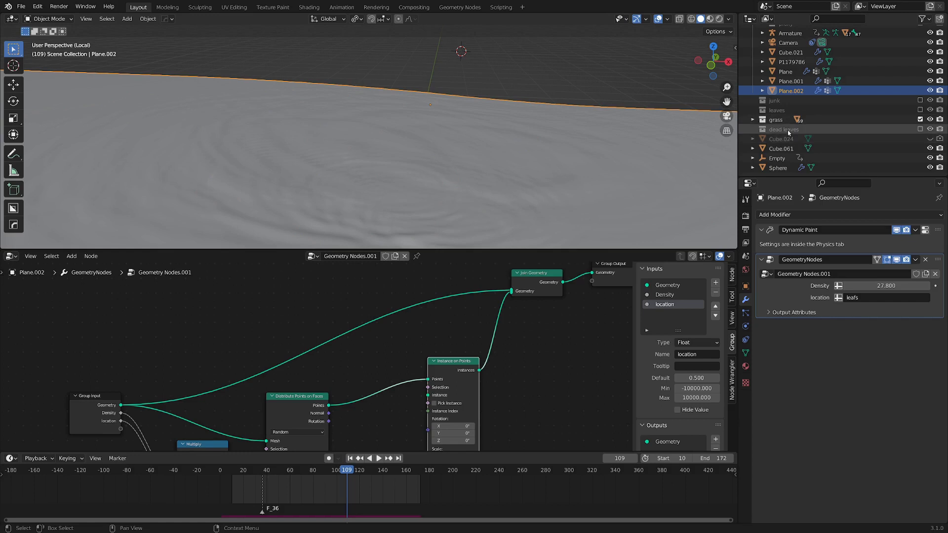
left_click_drag(784, 129, 268, 301)
scroll(268, 301, "up", 1)
Step: Move the Collection Info node clear of the link and set it to Relative
left_click_drag(486, 289, 353, 288)
scroll(329, 329, "up", 1)
middle_click_drag(328, 331, 286, 345)
scroll(286, 345, "up", 1)
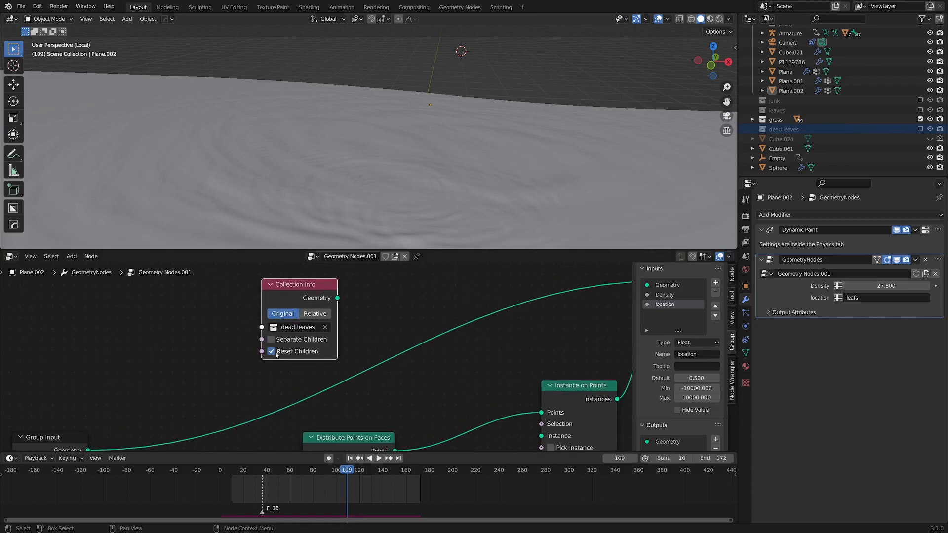
left_click(312, 314)
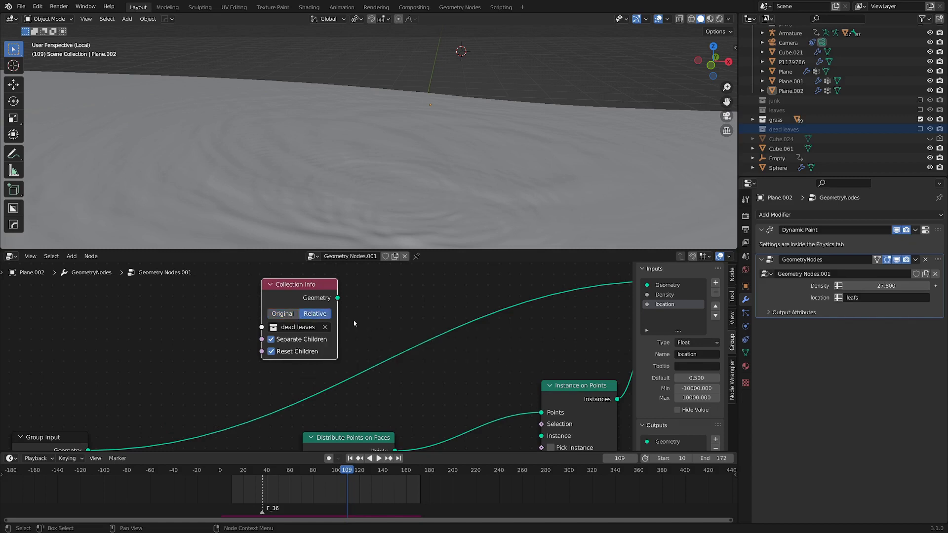
scroll(311, 314, "down", 3)
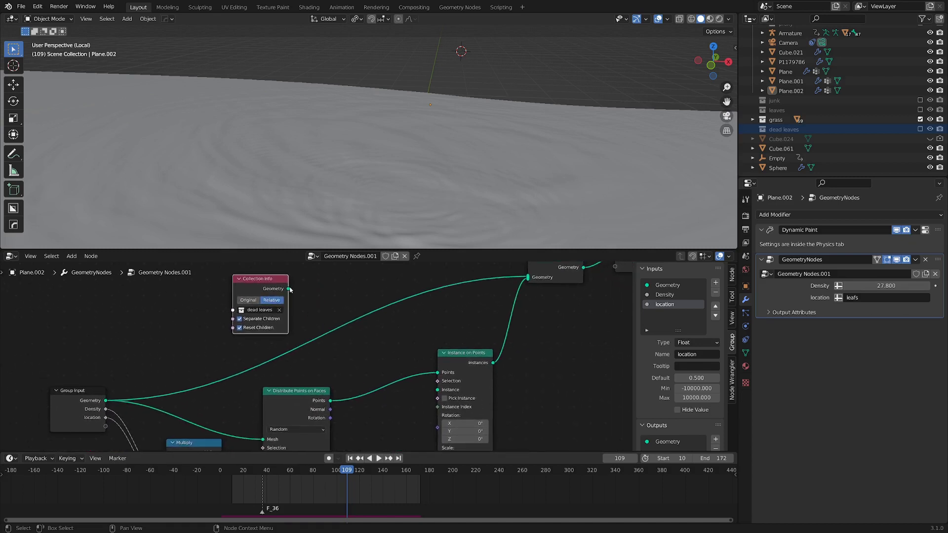
Step: Link the collection's Geometry to the Instance input of Instance on Points
left_click_drag(425, 389, 442, 389)
left_click_drag(475, 352, 466, 347)
scroll(484, 178, "down", 4)
scroll(483, 179, "up", 5)
middle_click_drag(483, 180, 412, 157)
scroll(486, 158, "down", 5)
scroll(488, 159, "up", 4)
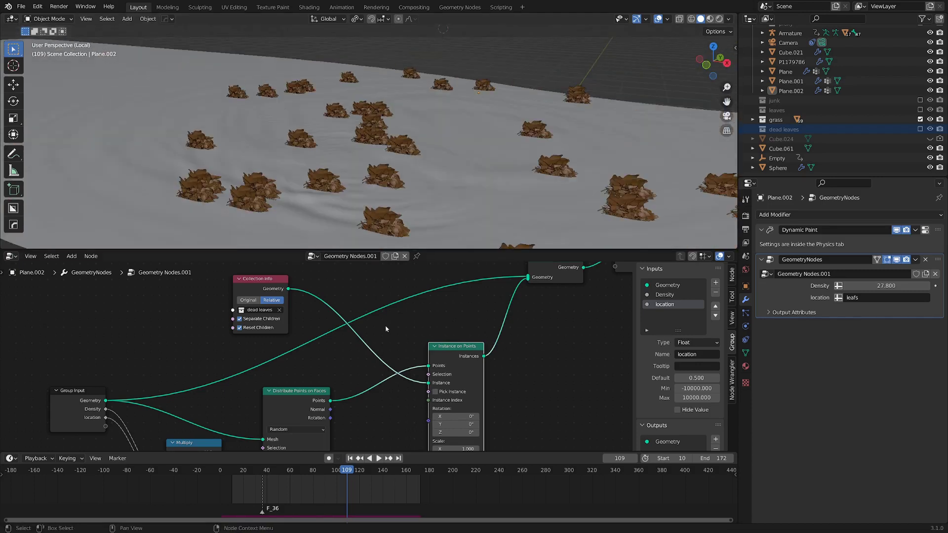
scroll(385, 329, "up", 2)
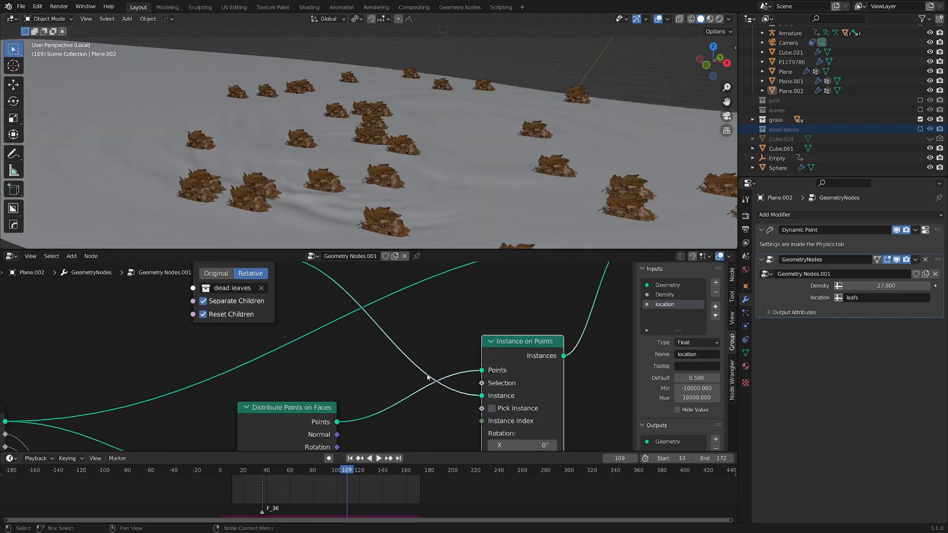
Step: Enable Pick Instance so each point gets one single dead leaf
left_click(505, 412)
scroll(514, 409, "down", 1)
middle_click_drag(516, 408, 483, 398)
left_click_drag(491, 340, 506, 316)
scroll(492, 337, "down", 3)
scroll(413, 104, "up", 3)
middle_click_drag(413, 104, 326, 163)
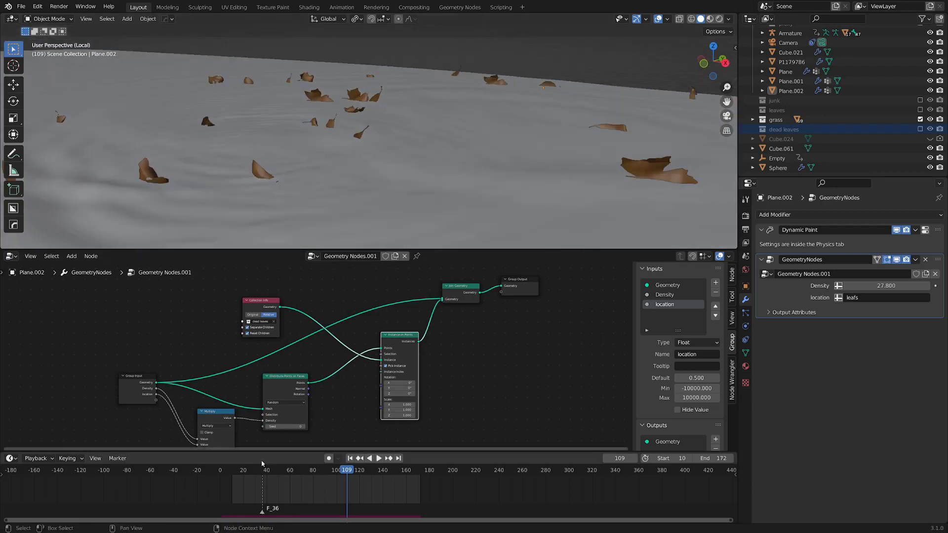
Step: Play the ripple animation from the start to watch the scattered leaves
left_click(232, 472)
key("space")
middle_click_drag(476, 144, 446, 146)
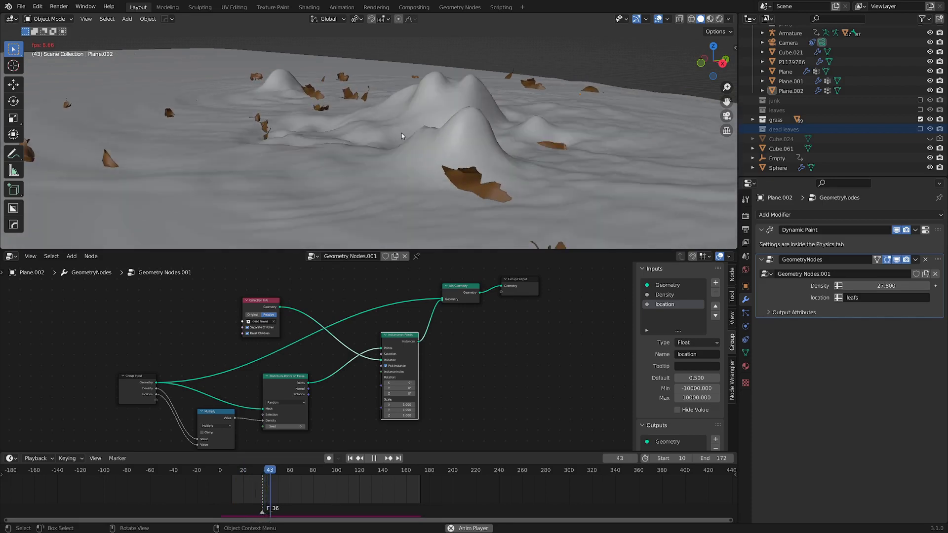
key("space")
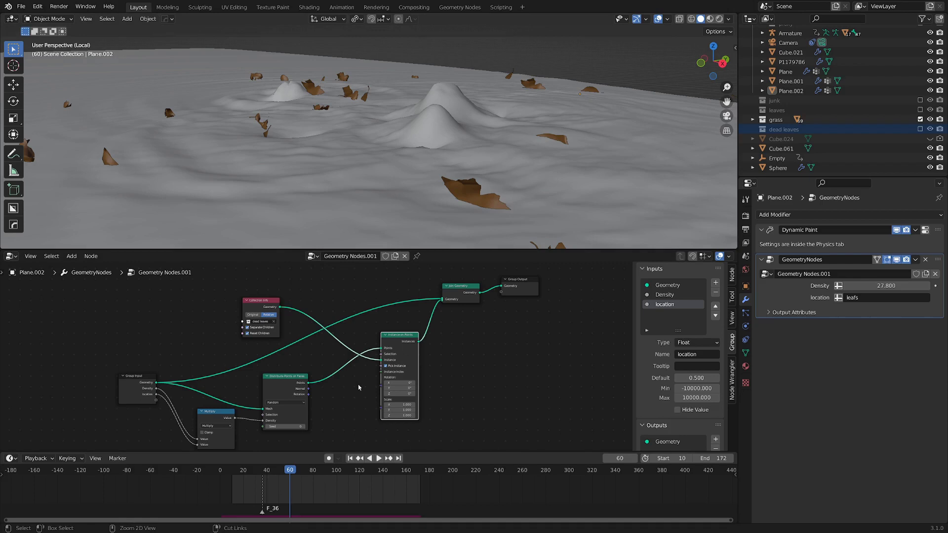
Step: Connect the points' Normal output to the Instance on Points Rotation input
key("ctrl+space")
scroll(360, 346, "up", 4)
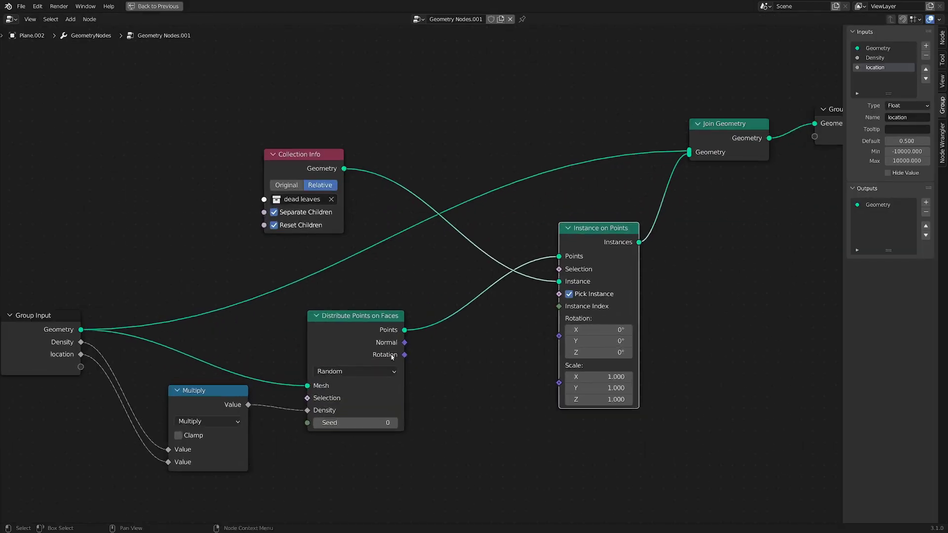
mouse_move(339, 337)
left_mouse_down()
mouse_move(320, 337)
mouse_move(327, 330)
left_mouse_up()
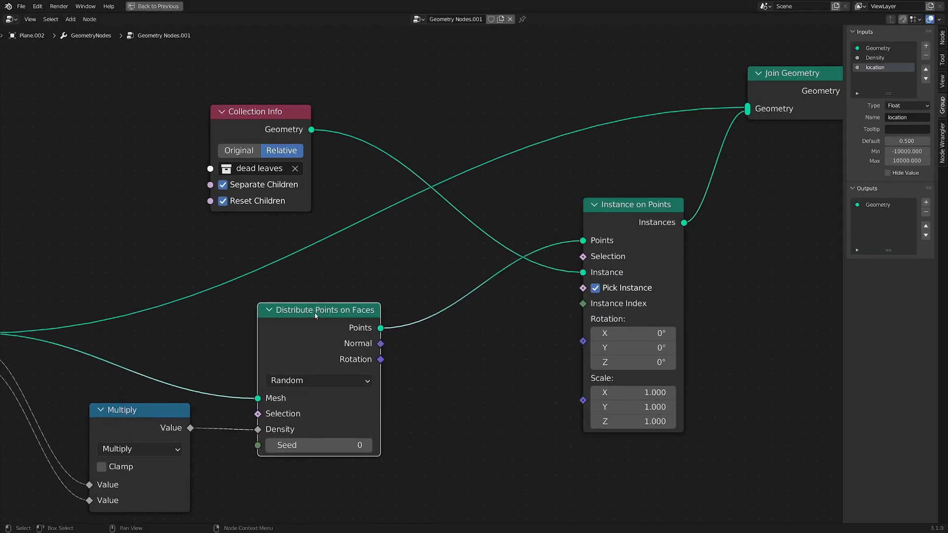
left_click_drag(380, 344, 536, 340)
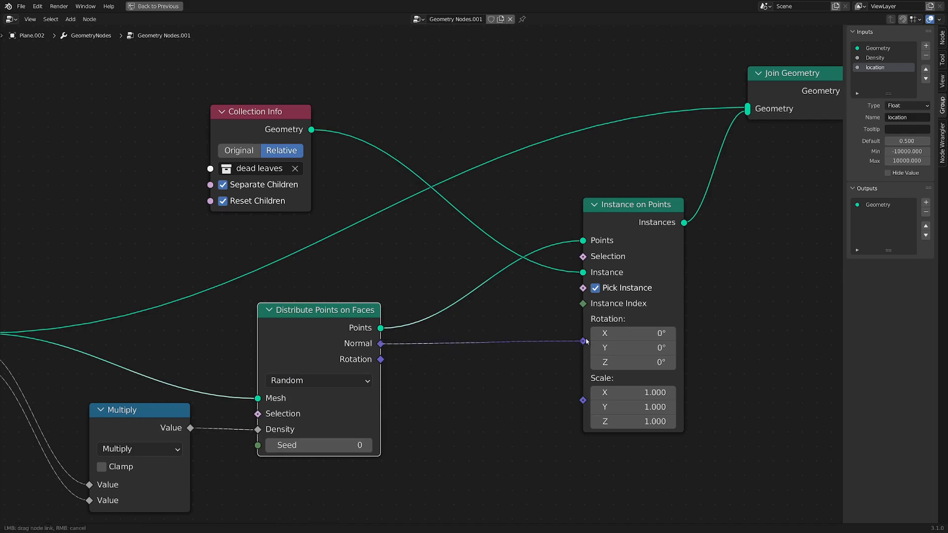
left_click_drag(586, 341, 586, 341)
mouse_move(651, 206)
left_mouse_down()
mouse_move(642, 206)
mouse_move(657, 196)
left_mouse_up()
key("ctrl+space")
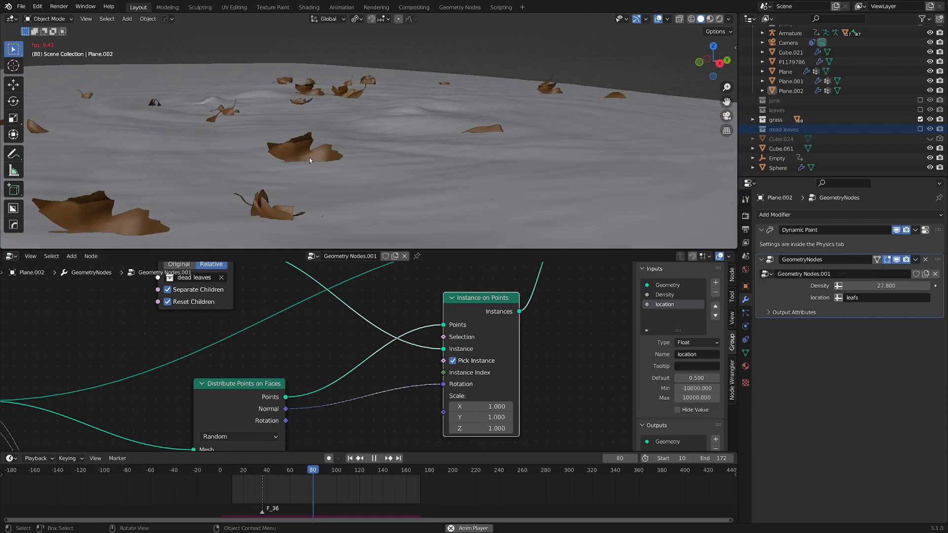
Step: Inspect the floating leaves from another angle, then stop playback
scroll(345, 370, "up", 3)
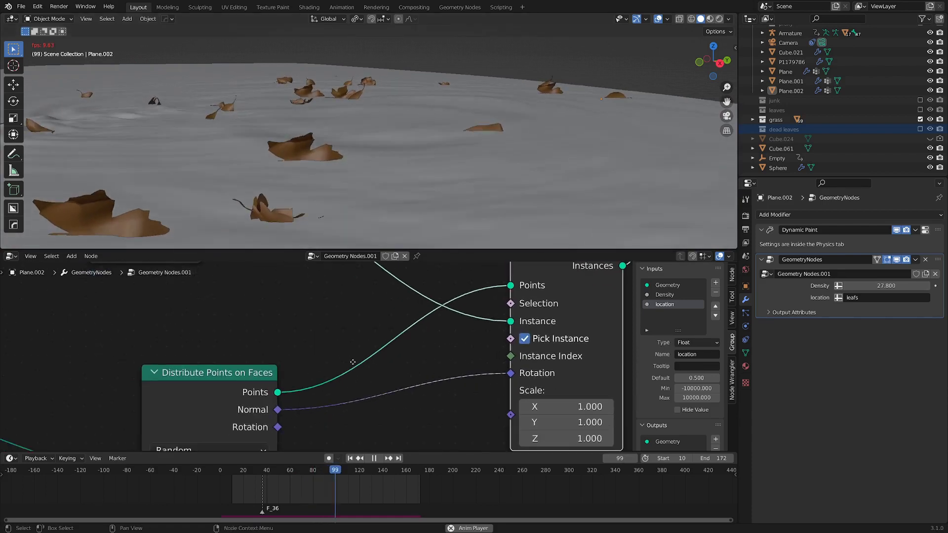
scroll(379, 121, "down", 4)
middle_click_drag(378, 120, 341, 138)
scroll(341, 138, "up", 2)
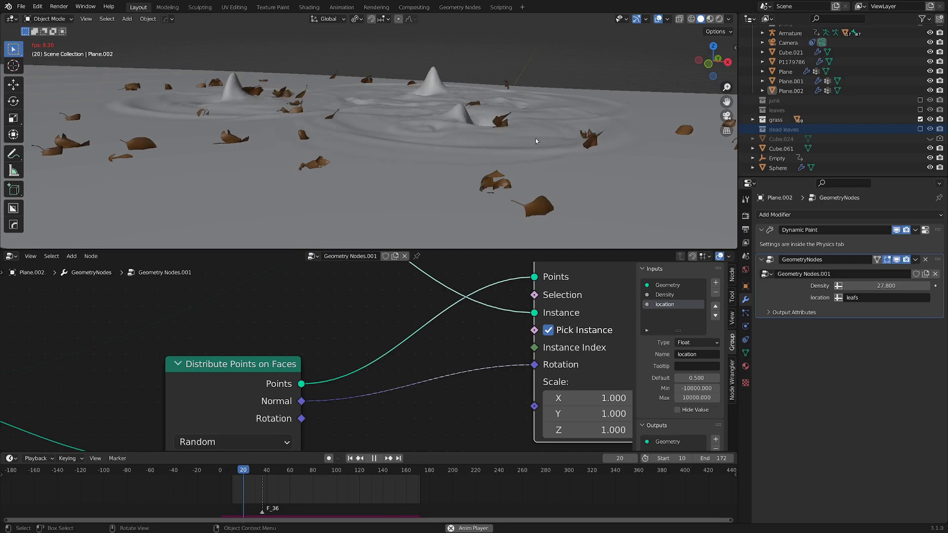
key("space")
middle_click_drag(409, 387, 432, 359)
key("shift+a")
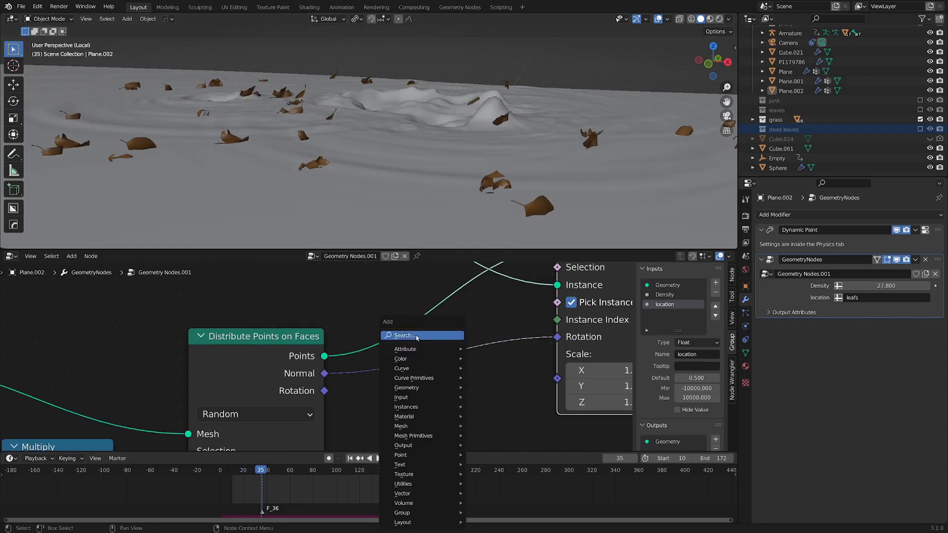
Step: Add a Vector Math Add node onto the Normal→Rotation link
left_click(416, 337)
type("vm")
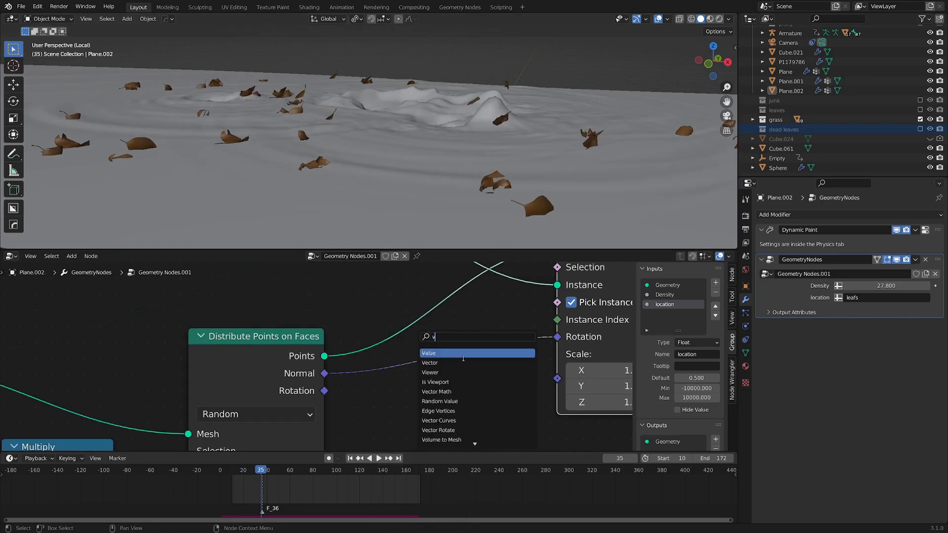
key("Return")
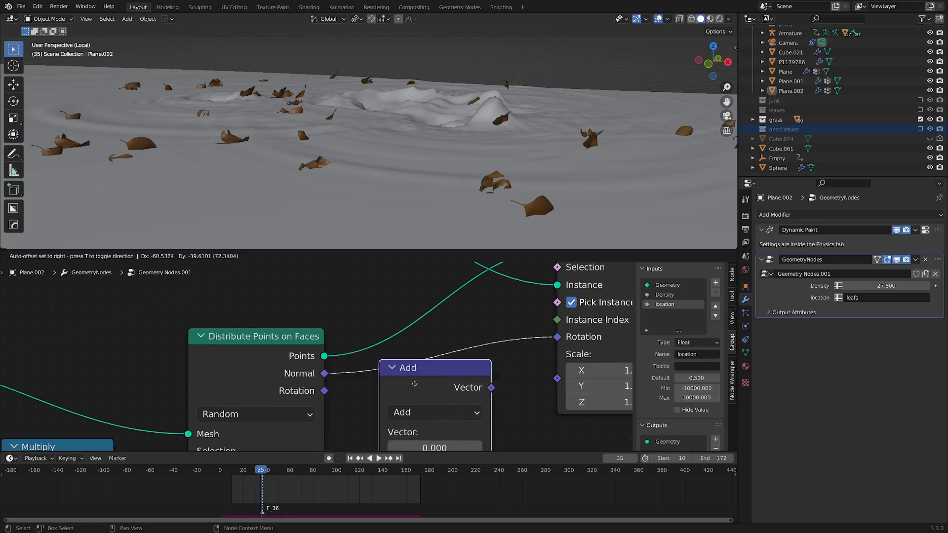
left_click(464, 354)
scroll(460, 375, "down", 3)
scroll(392, 376, "up", 3)
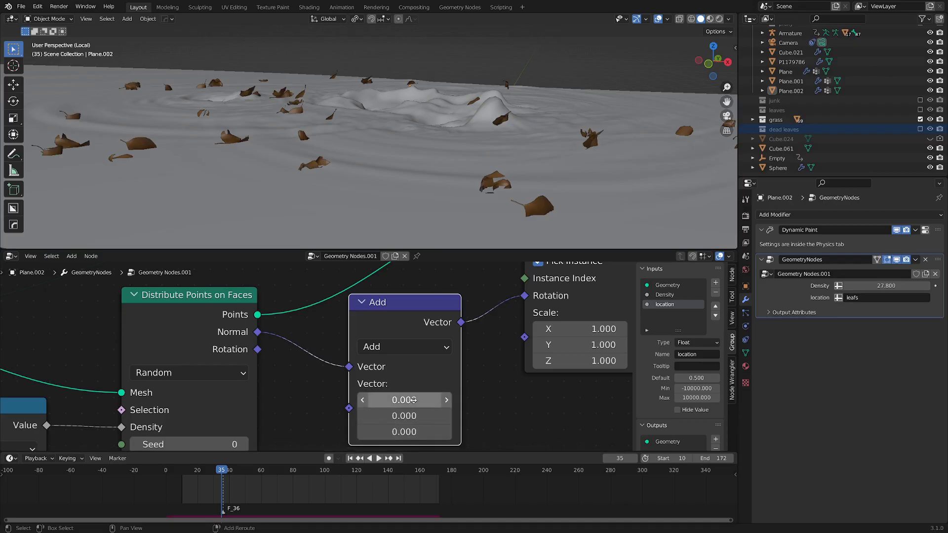
Step: Set the Add node's X offset to about -1.170 and inspect the leaves
left_click_drag(413, 401, 352, 401)
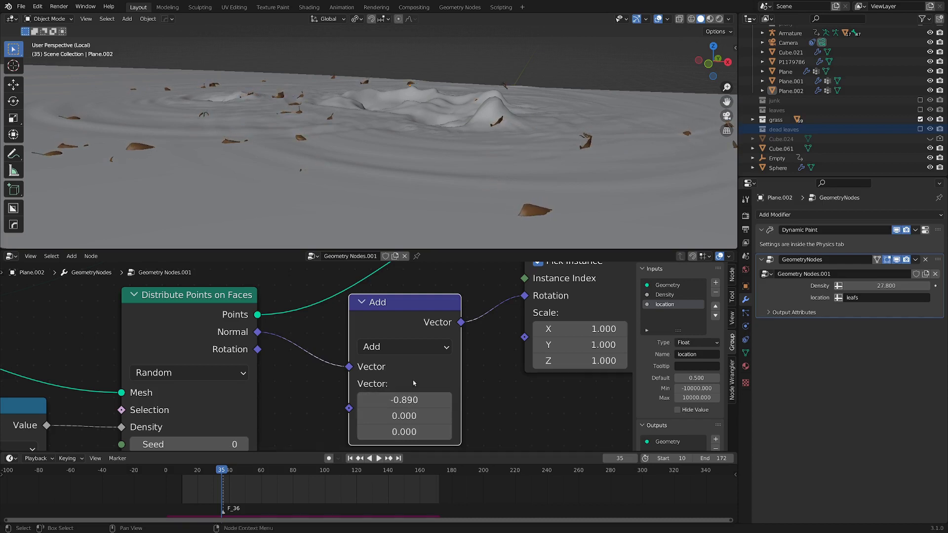
middle_click_drag(442, 217, 421, 156)
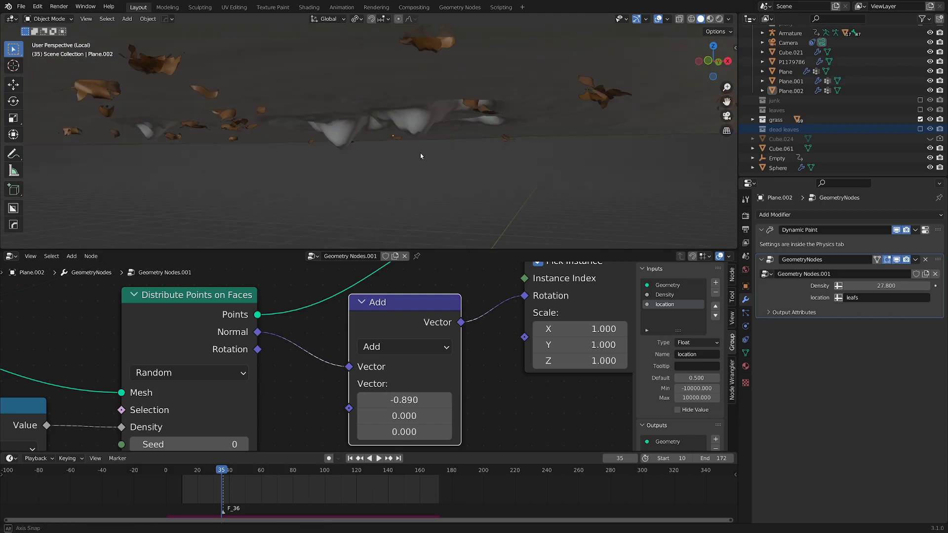
left_click_drag(404, 400, 370, 400)
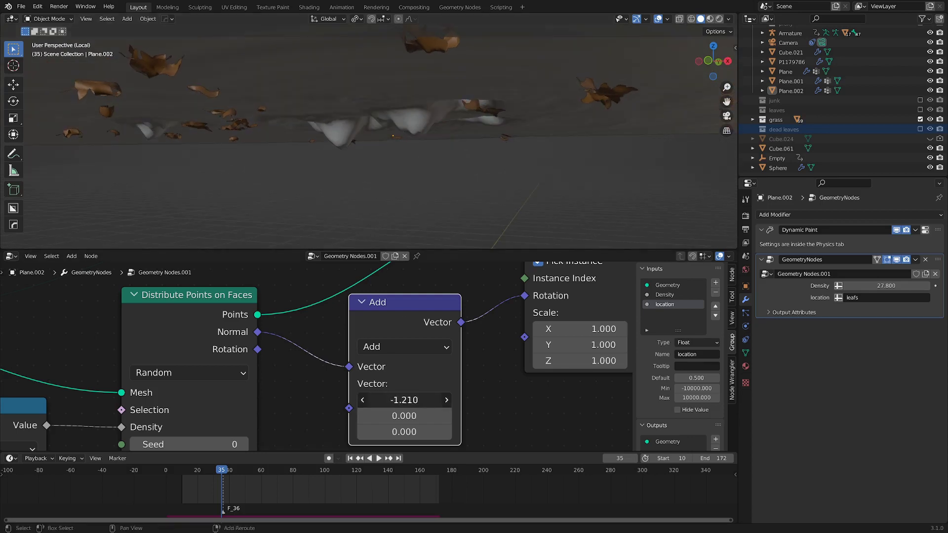
middle_click_drag(439, 123, 423, 105)
scroll(400, 336, "down", 3)
middle_click_drag(400, 326, 392, 397)
scroll(383, 378, "down", 3)
Step: Spread out Distribute Points on Faces and Instance on Points to make room
key("ctrl+space")
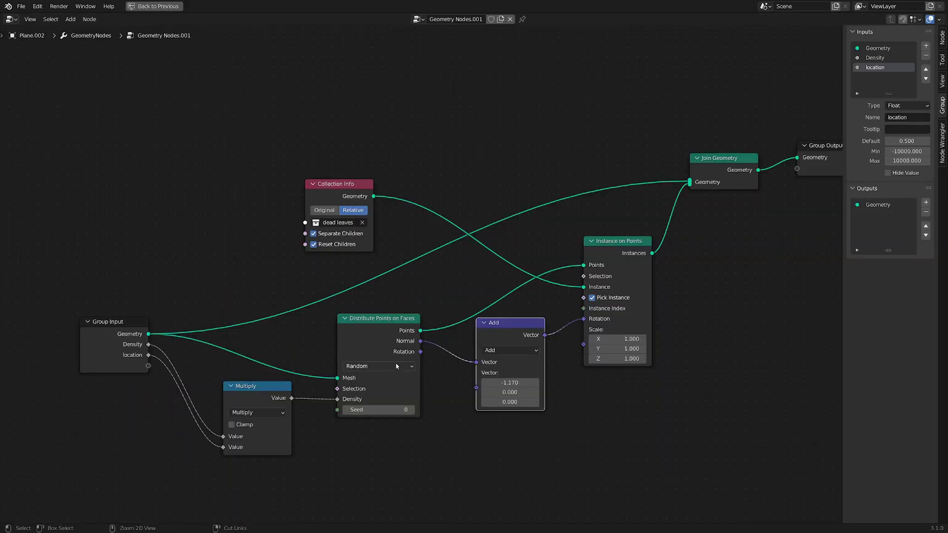
scroll(394, 361, "up", 2)
left_click_drag(388, 353, 352, 352)
scroll(469, 266, "down", 4)
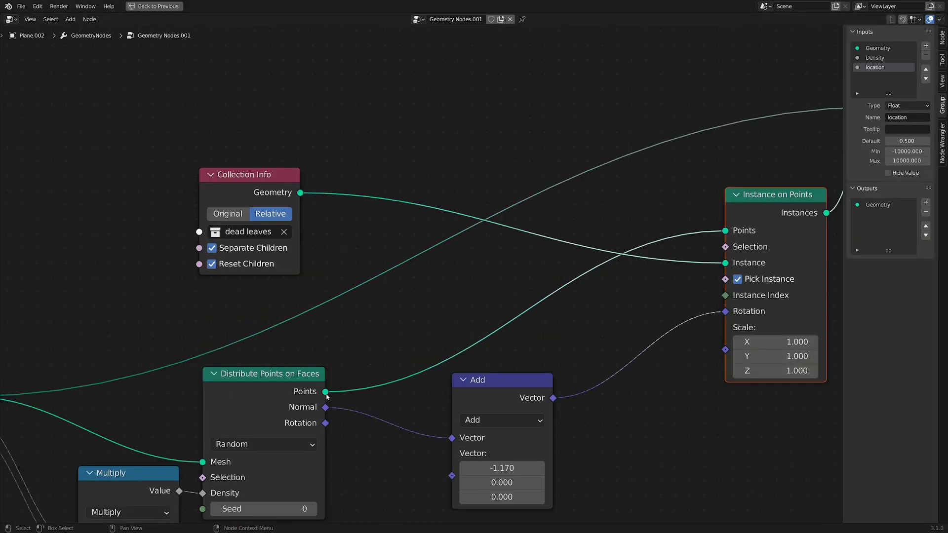
left_click_drag(277, 395, 289, 390)
left_click_drag(762, 212, 749, 225)
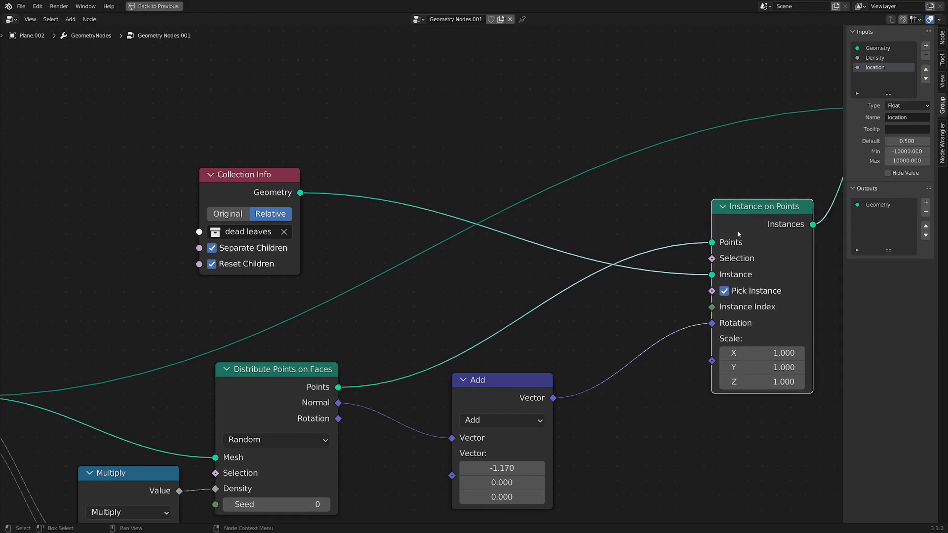
scroll(485, 327, "up", 2)
middle_click_drag(485, 327, 422, 318)
Step: Insert a Set Position node between the scattered points and Instance on Points
key("shift+a")
left_click(436, 315)
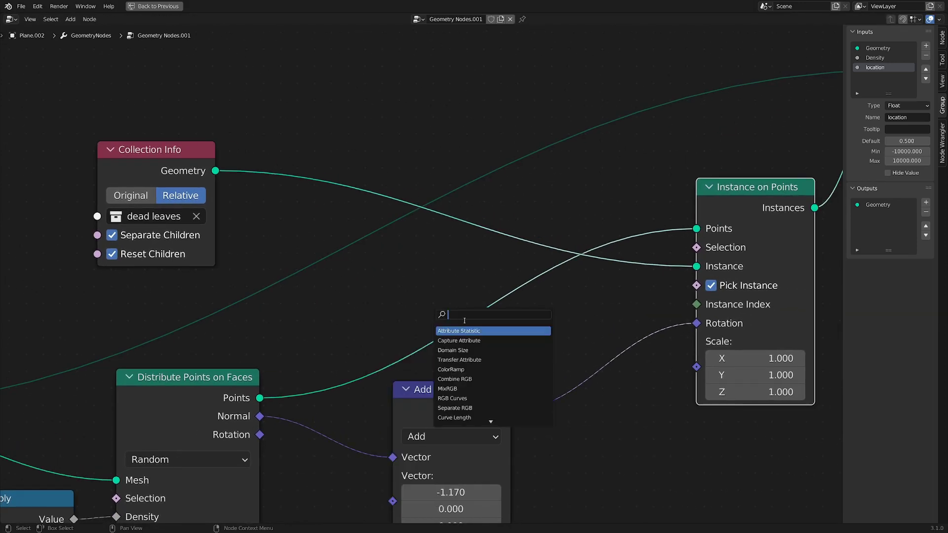
type("set pos")
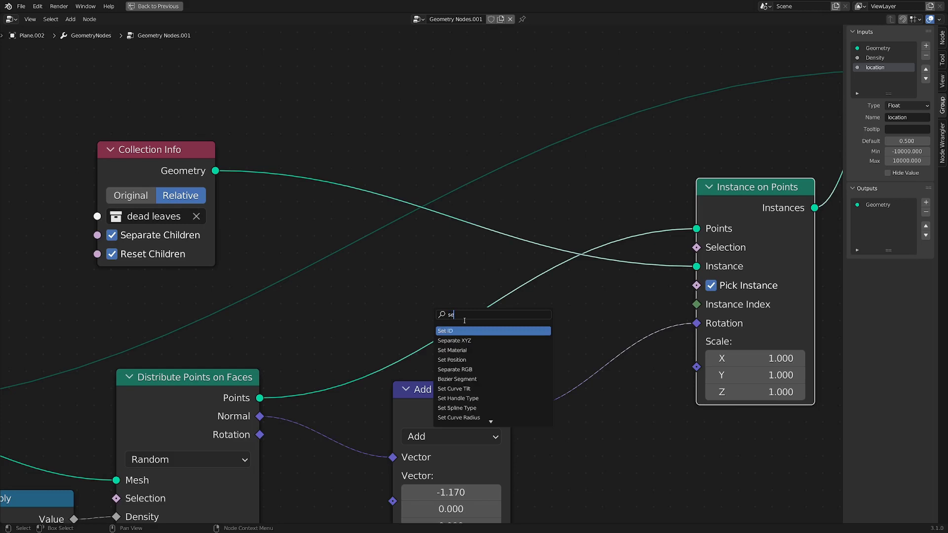
key("Return")
left_click(497, 231)
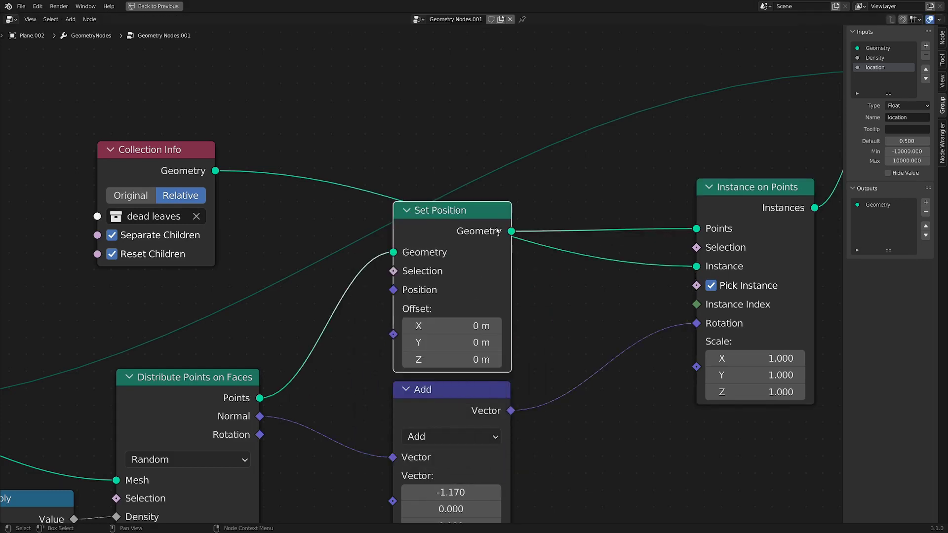
key("ctrl+space")
middle_click_drag(333, 405, 401, 383)
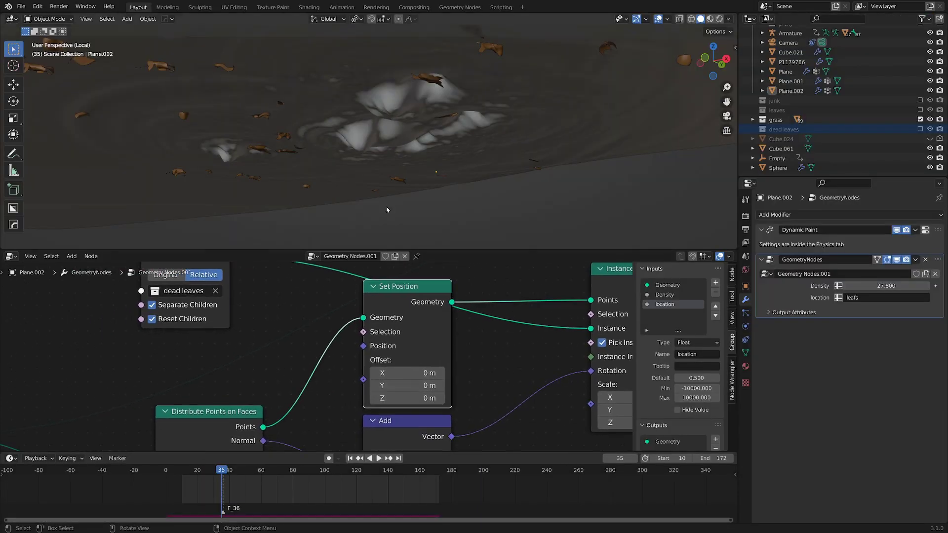
Step: Set the Set Position Offset Z to 0.01 m and play the animation
middle_click_drag(393, 161, 424, 198)
scroll(317, 354, "up", 2)
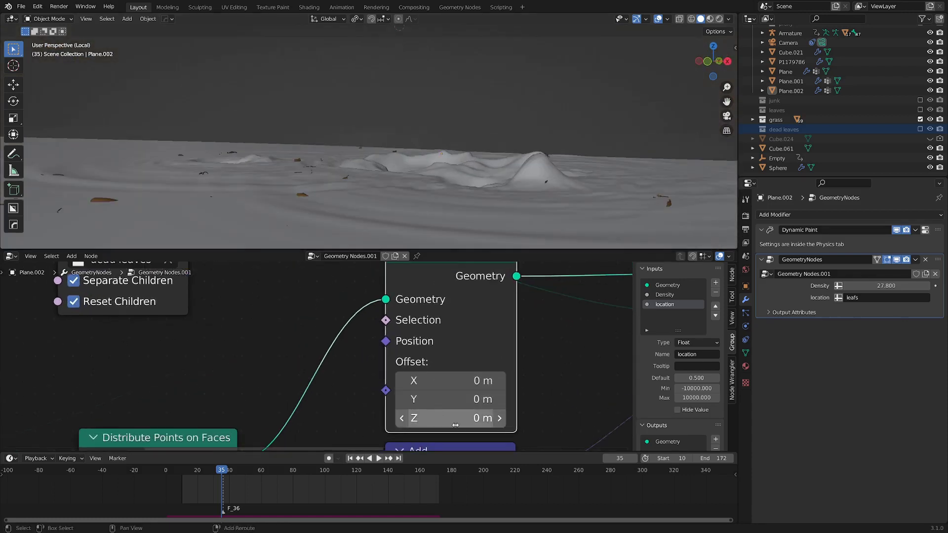
mouse_move(450, 418)
left_mouse_down()
mouse_move(470, 418)
mouse_move(446, 418)
mouse_move(456, 418)
left_mouse_up()
middle_click_drag(446, 87, 405, 161)
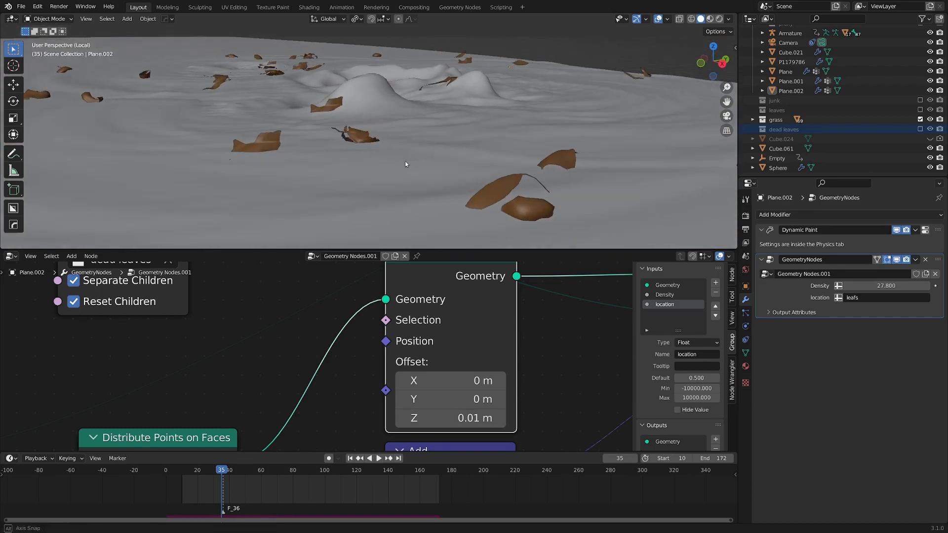
key("space")
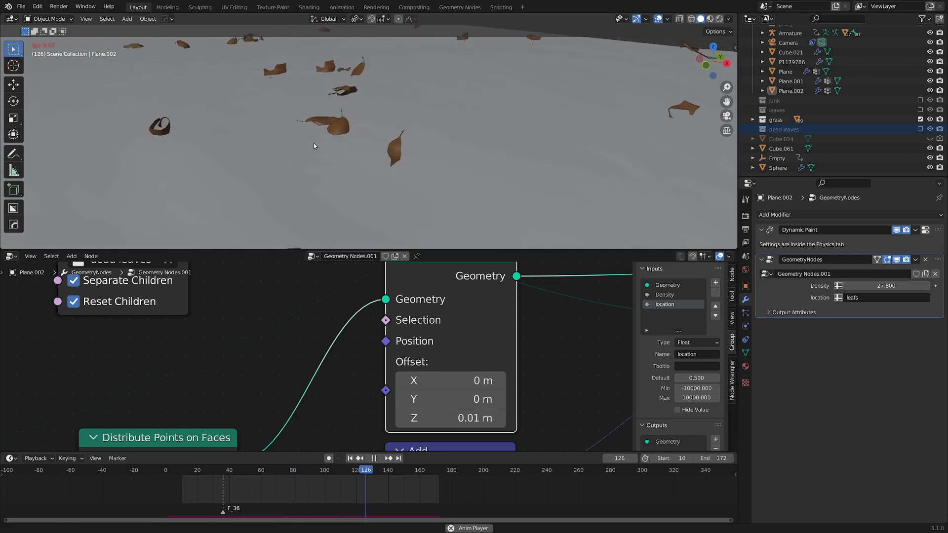
scroll(365, 315, "down", 2)
Step: Stop playback and move the Add node right to make room
middle_click_drag(366, 314, 432, 228)
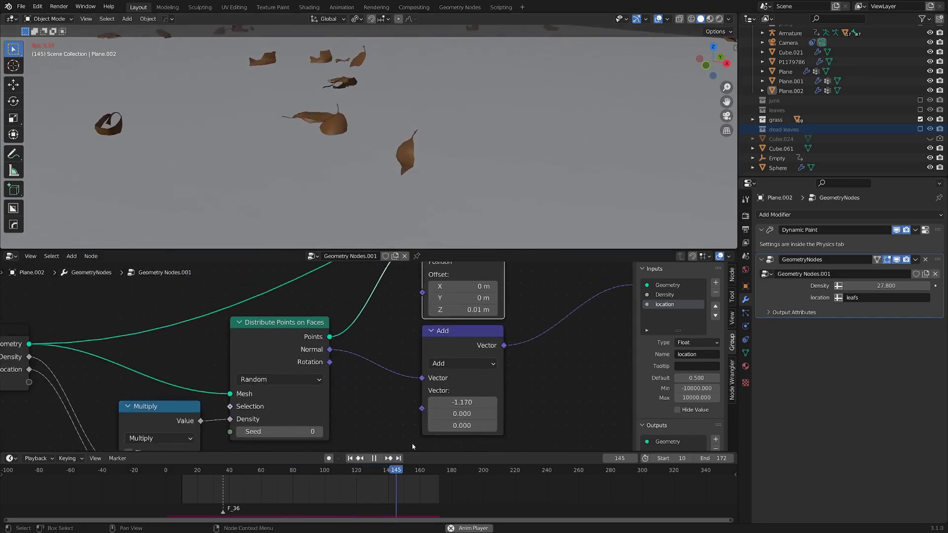
key("space")
left_click_drag(459, 344, 548, 362)
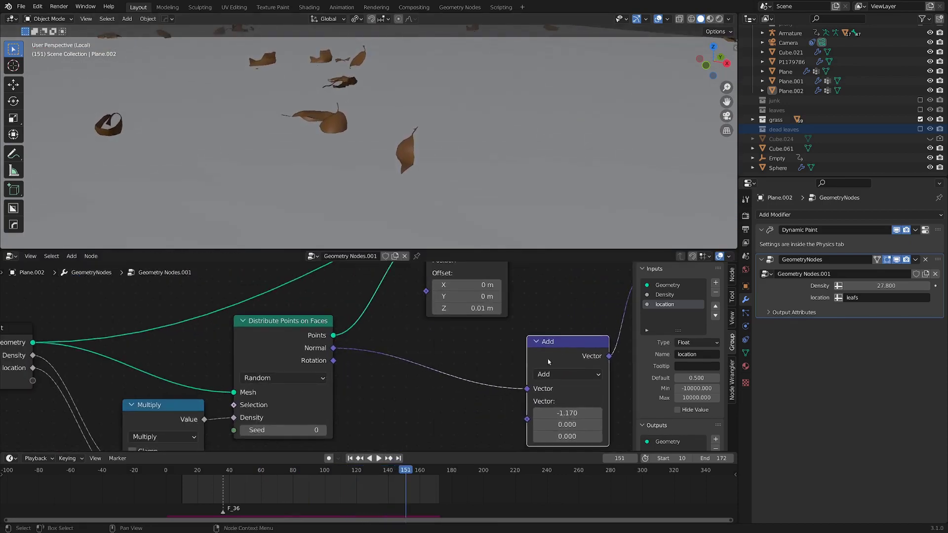
scroll(572, 362, "down", 1)
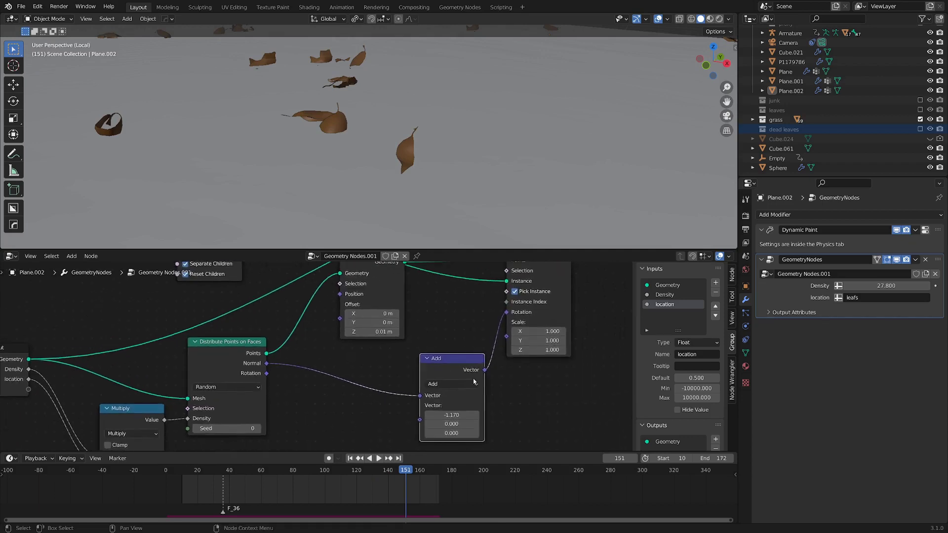
Step: Duplicate the Add node onto the Normal link and switch it to Scale at 0.700
key("shift+d")
left_click(335, 374)
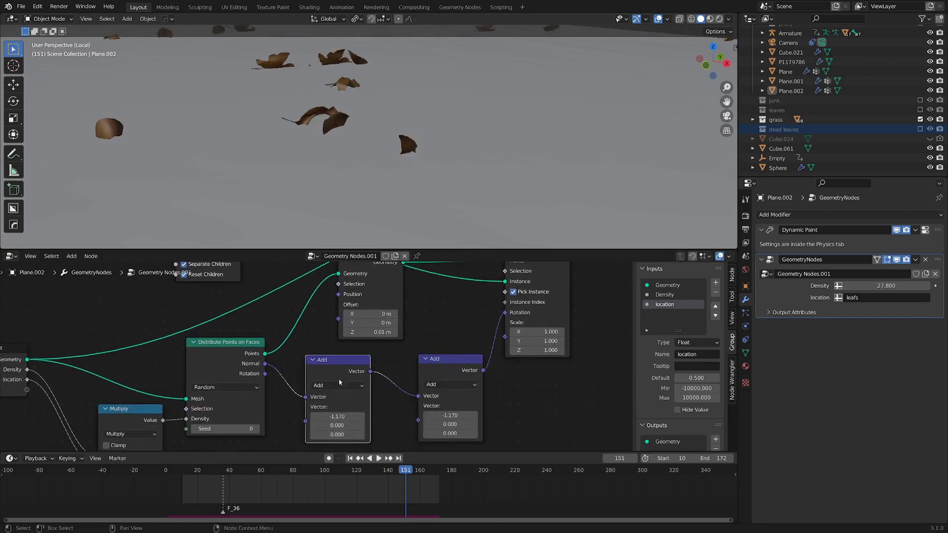
left_click(340, 385)
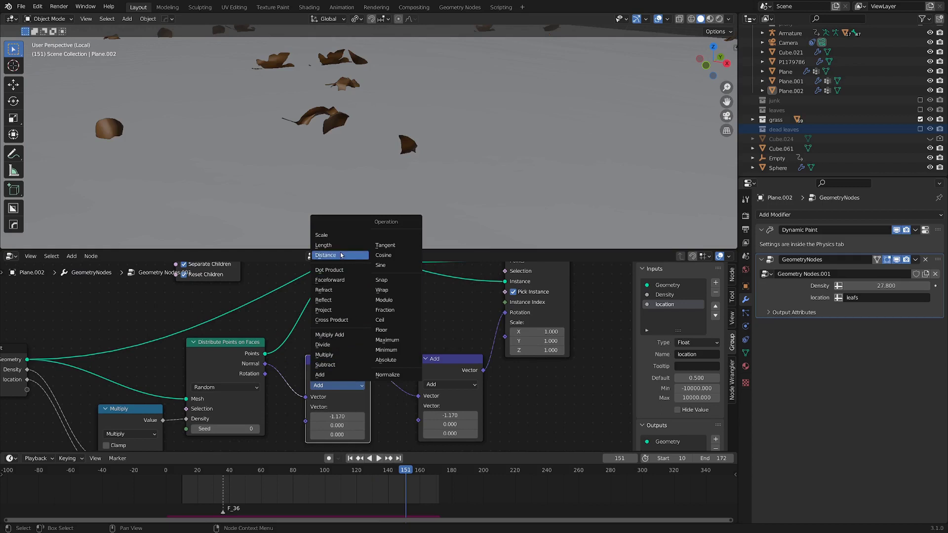
left_click(350, 239)
scroll(312, 428, "up", 2)
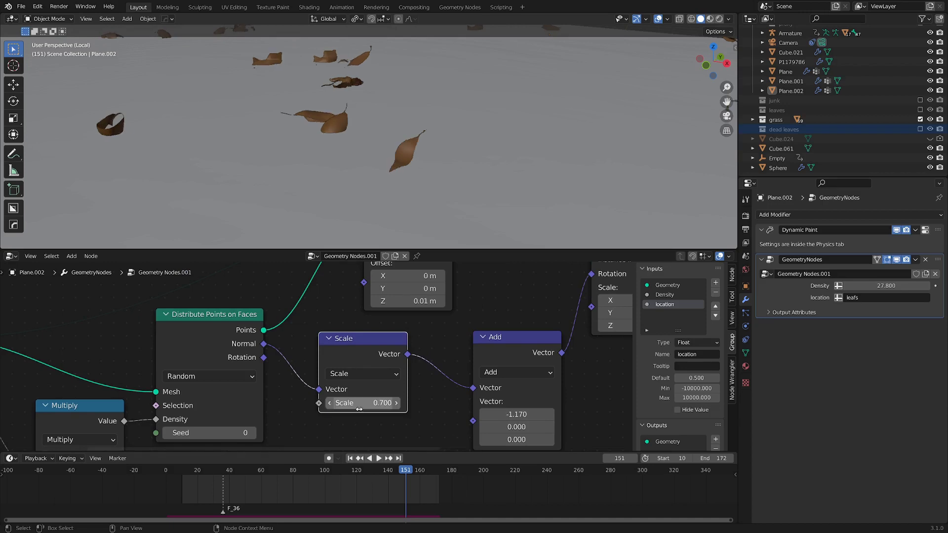
scroll(351, 171, "down", 4)
Step: Play the animation and check the softened leaf tilt from different angles
middle_click_drag(351, 171, 375, 159)
key("space")
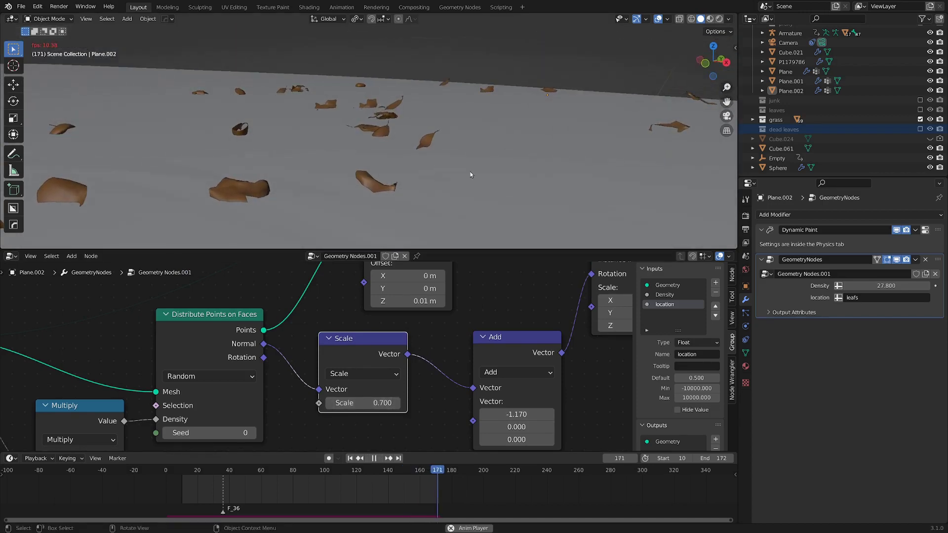
middle_click_drag(470, 172, 434, 164)
scroll(415, 382, "down", 2)
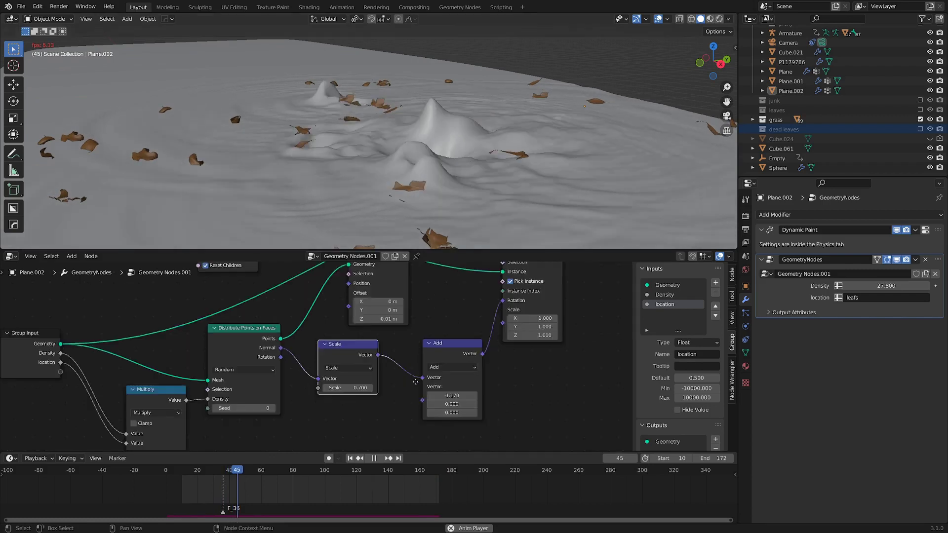
scroll(415, 381, "down", 5)
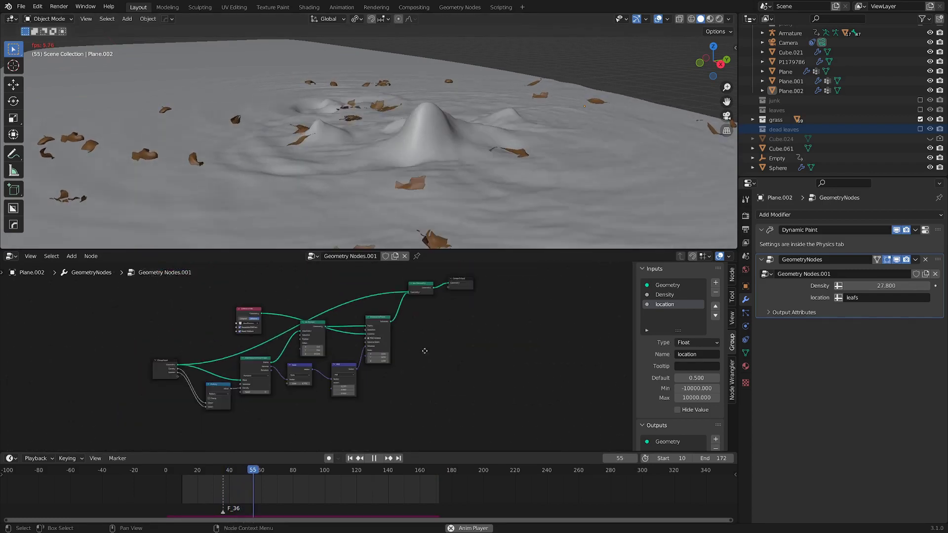
middle_click_drag(410, 346, 492, 366)
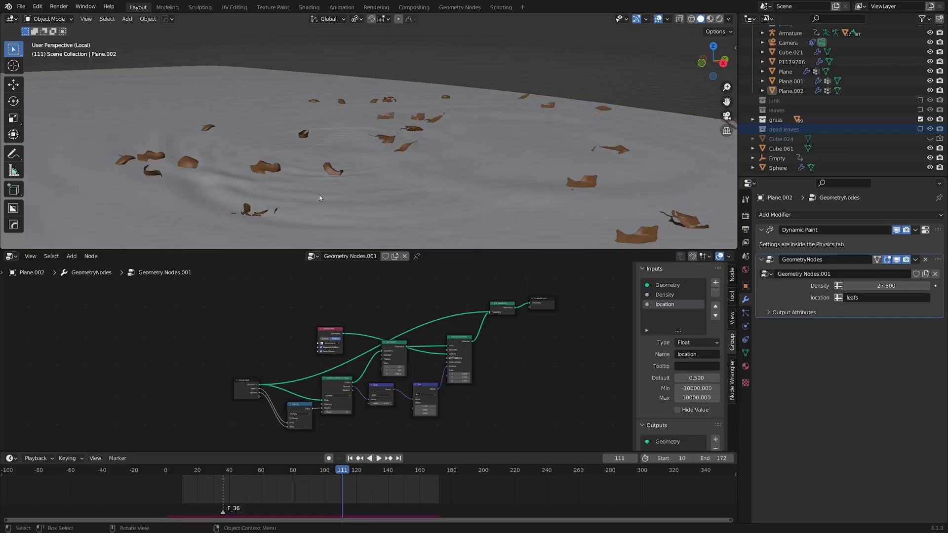
left_click(348, 190)
middle_click_drag(348, 190, 452, 196)
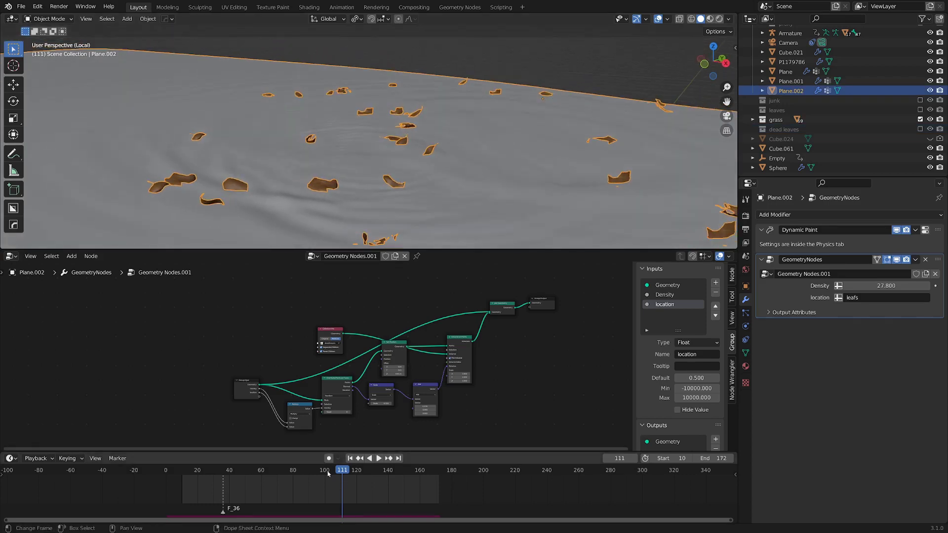